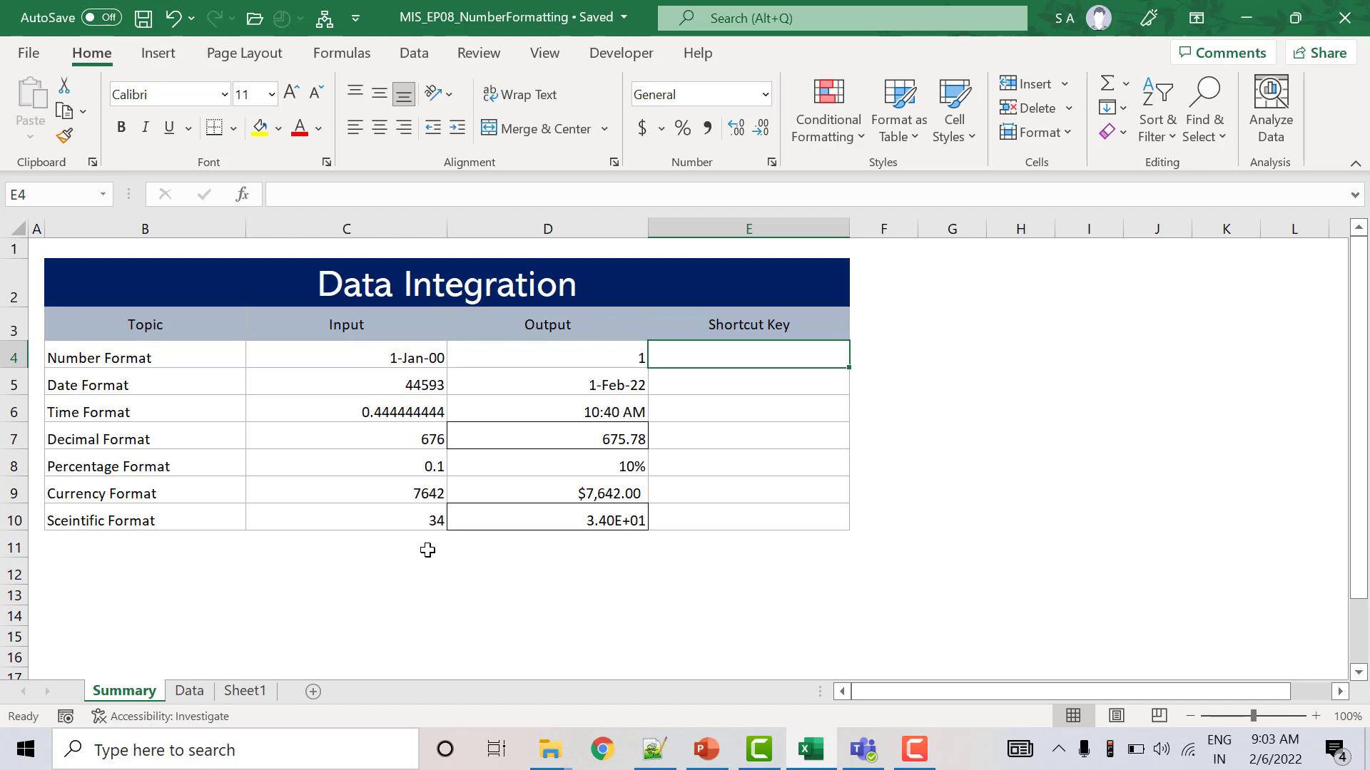
- Compare the Input and Output columns, then apply General format to the C4 input to show 1
left_click(400, 326)
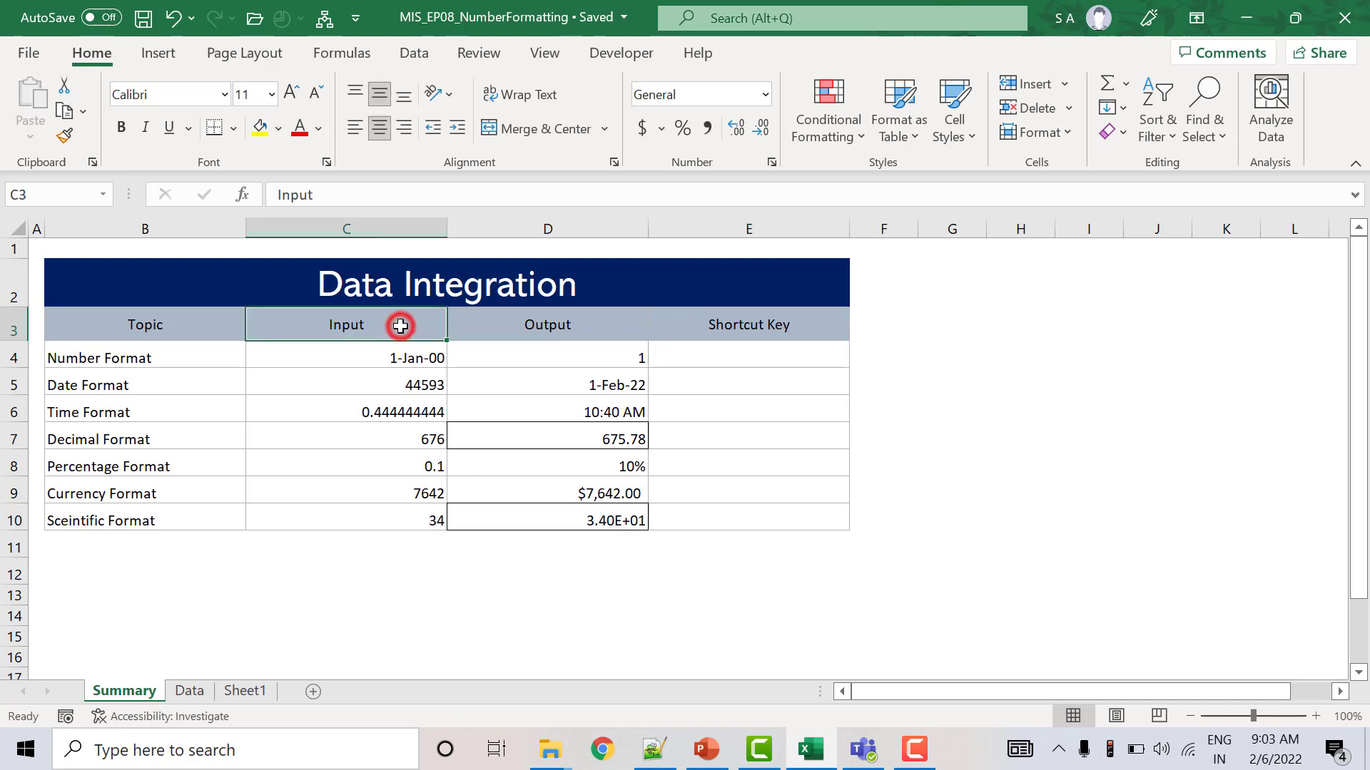
left_click(554, 323)
left_click(554, 322)
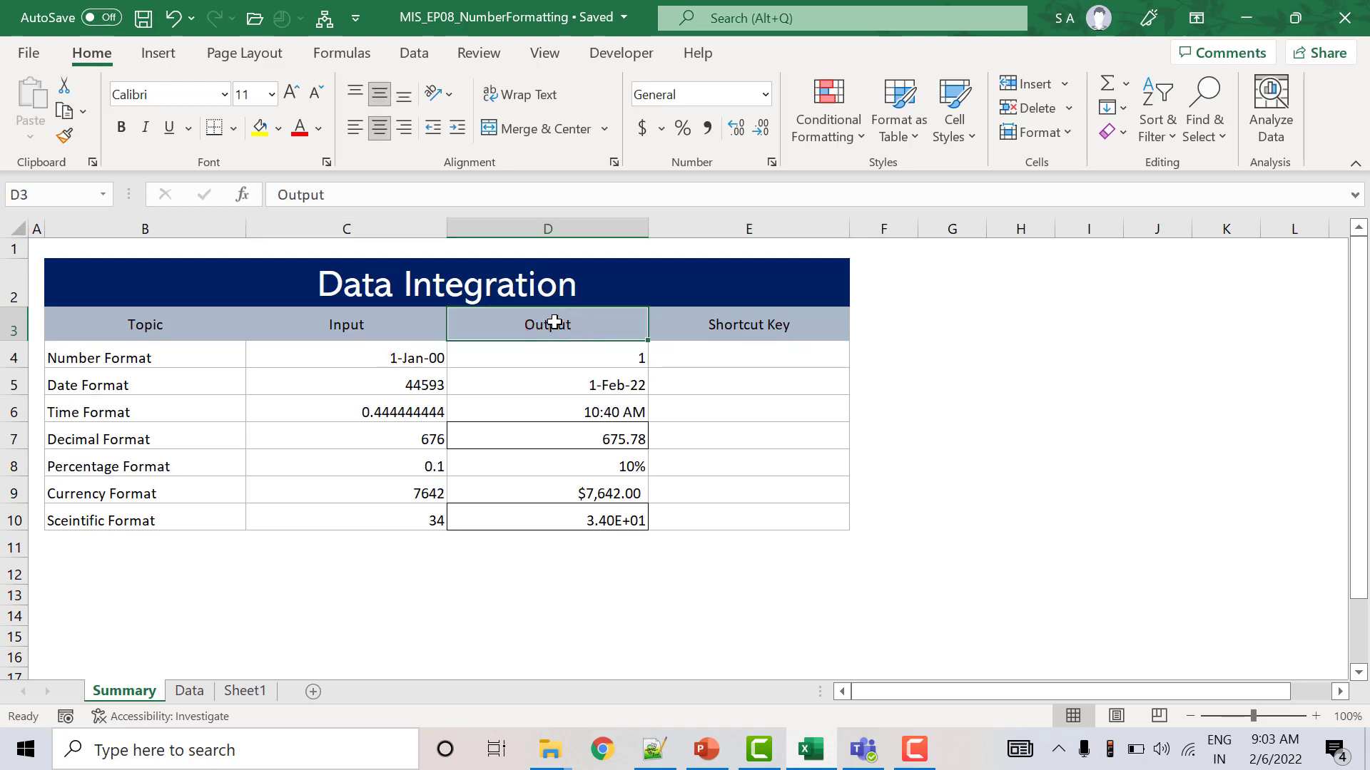
left_click(394, 318)
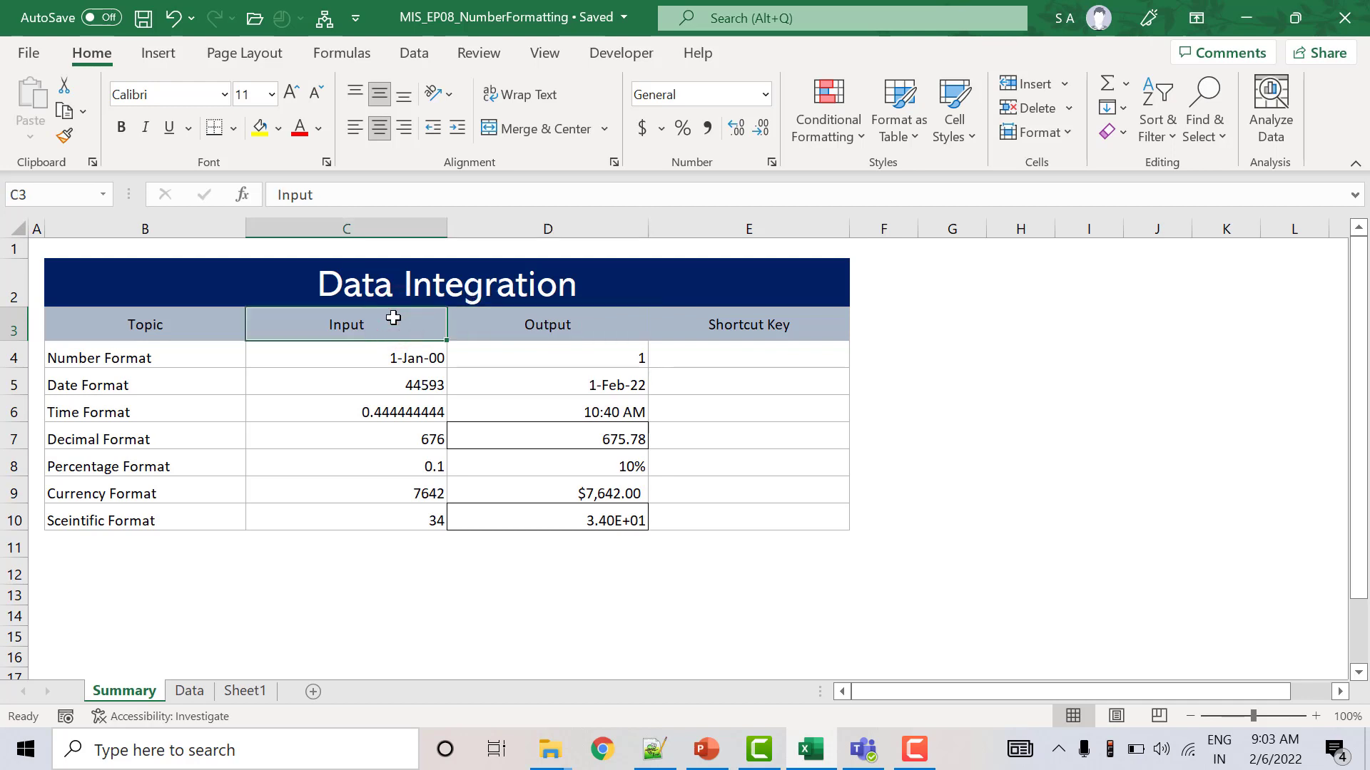
left_click(548, 321)
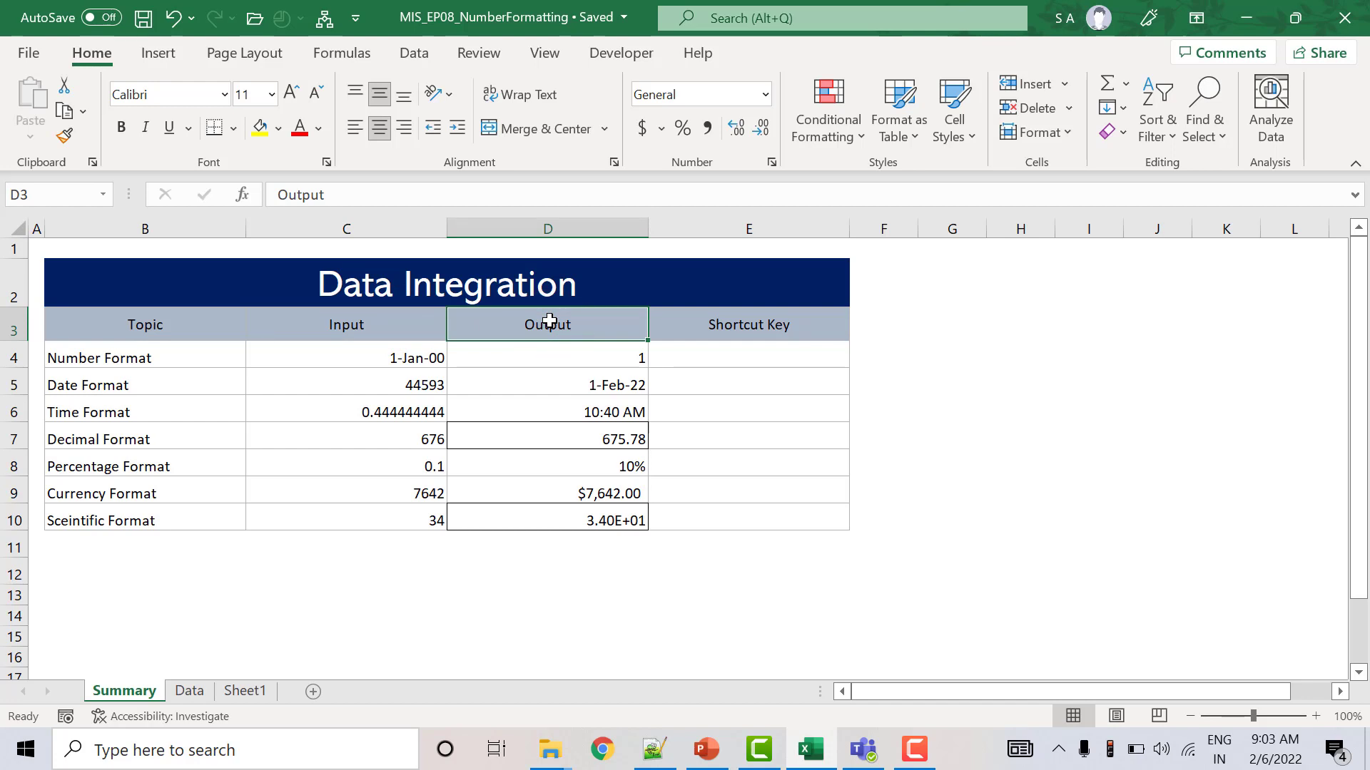
left_click(408, 317)
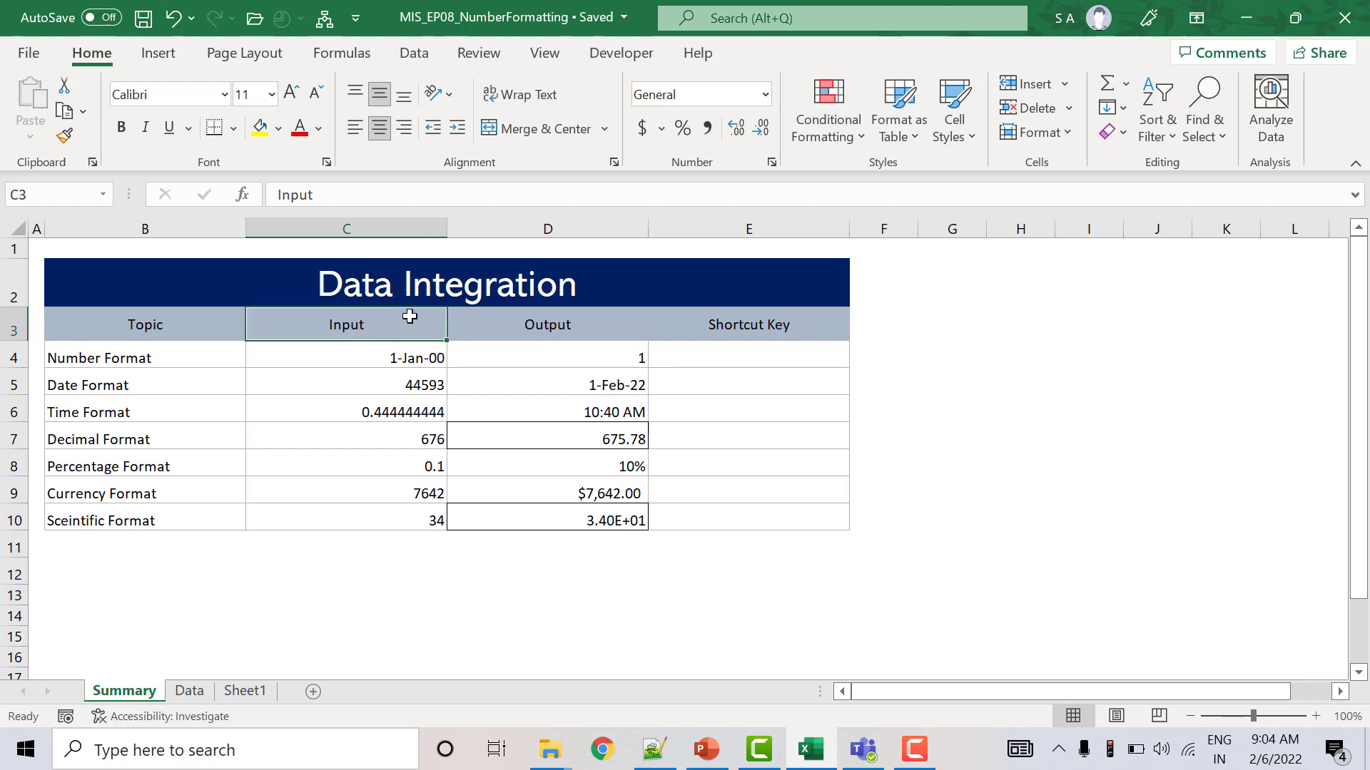
left_click(391, 356)
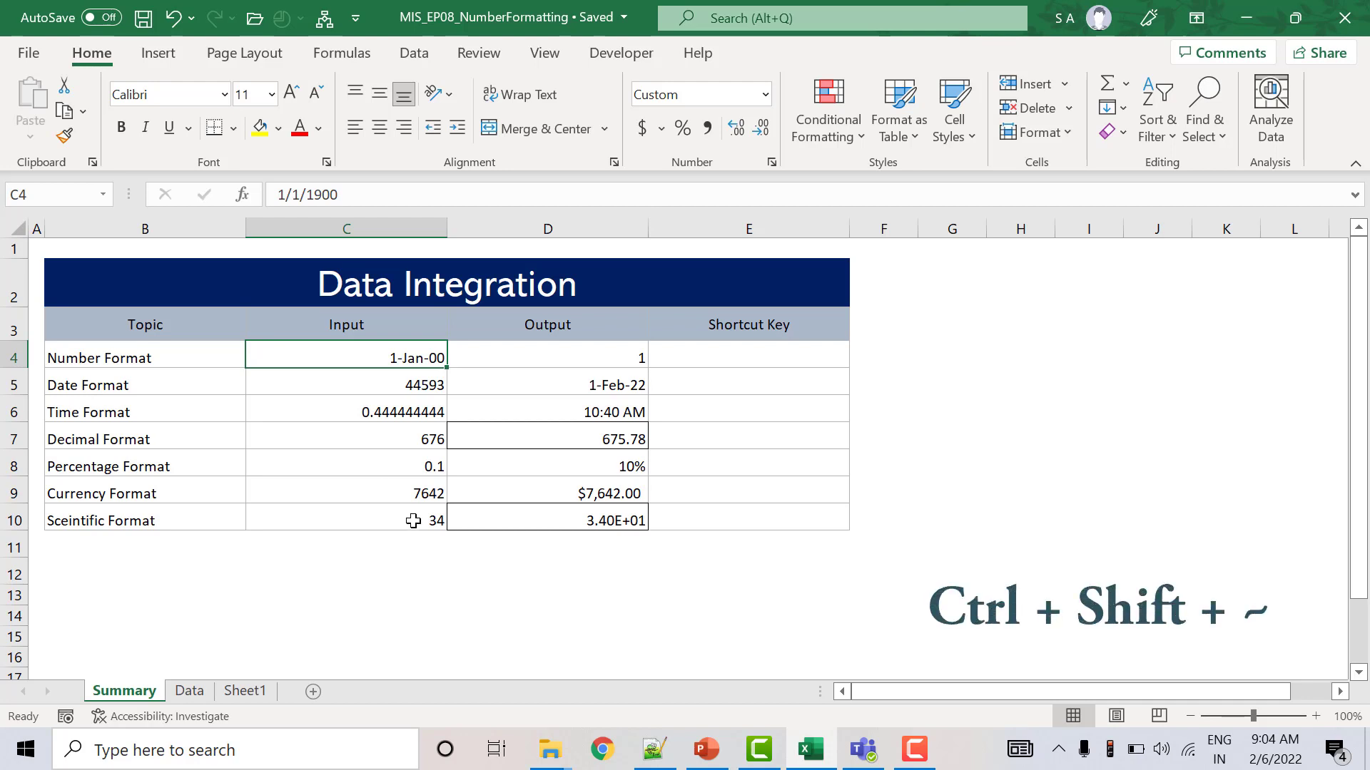
key("ctrl+shift+asciitilde")
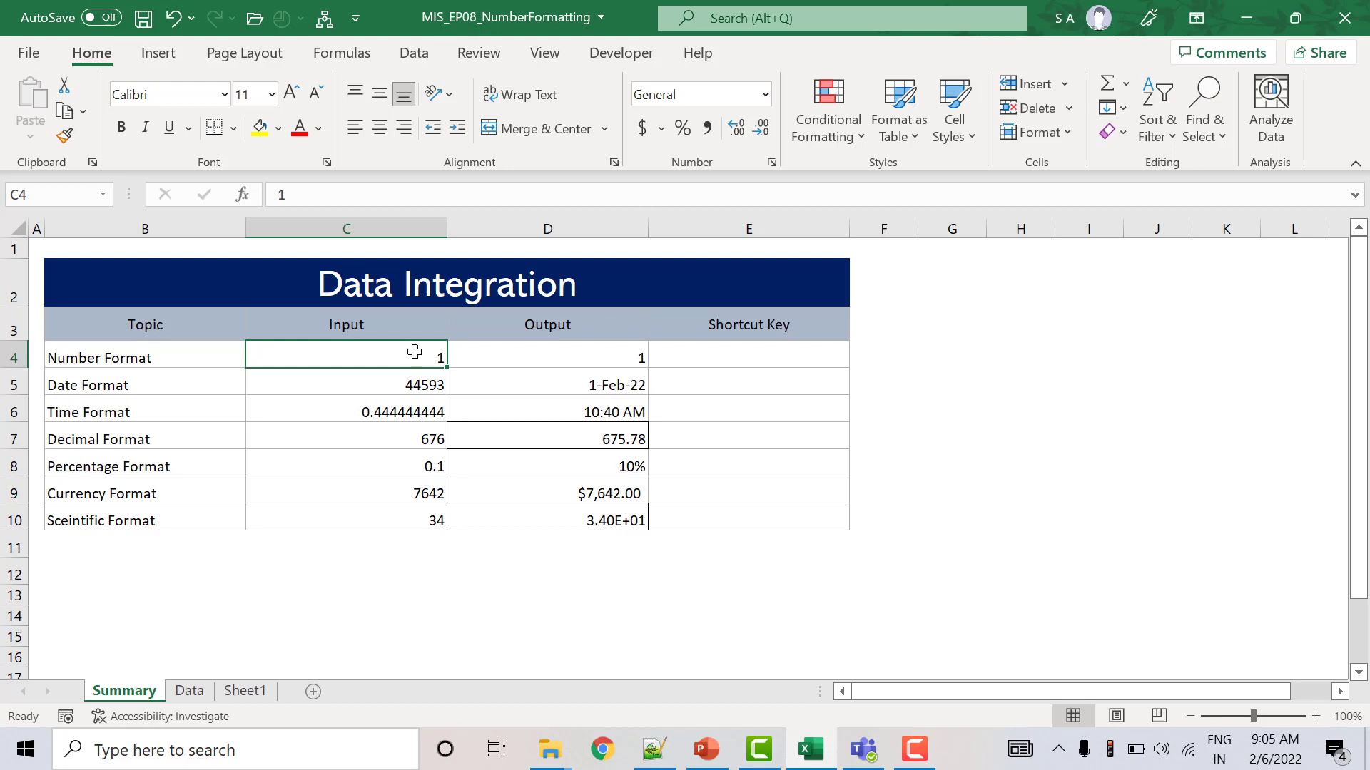
- Enter Ctrl+Shift+~ as the Number Format shortcut in E4
left_click(713, 360)
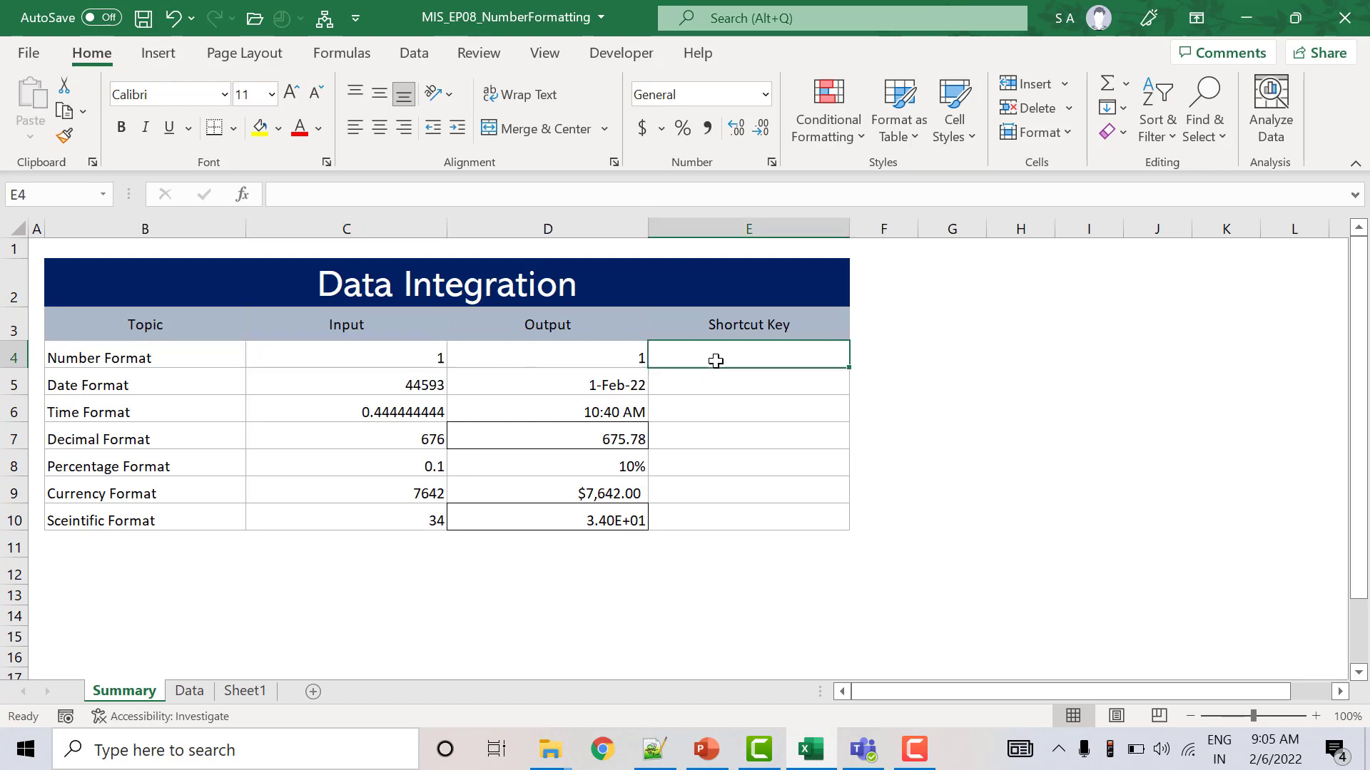
type("Ctrl")
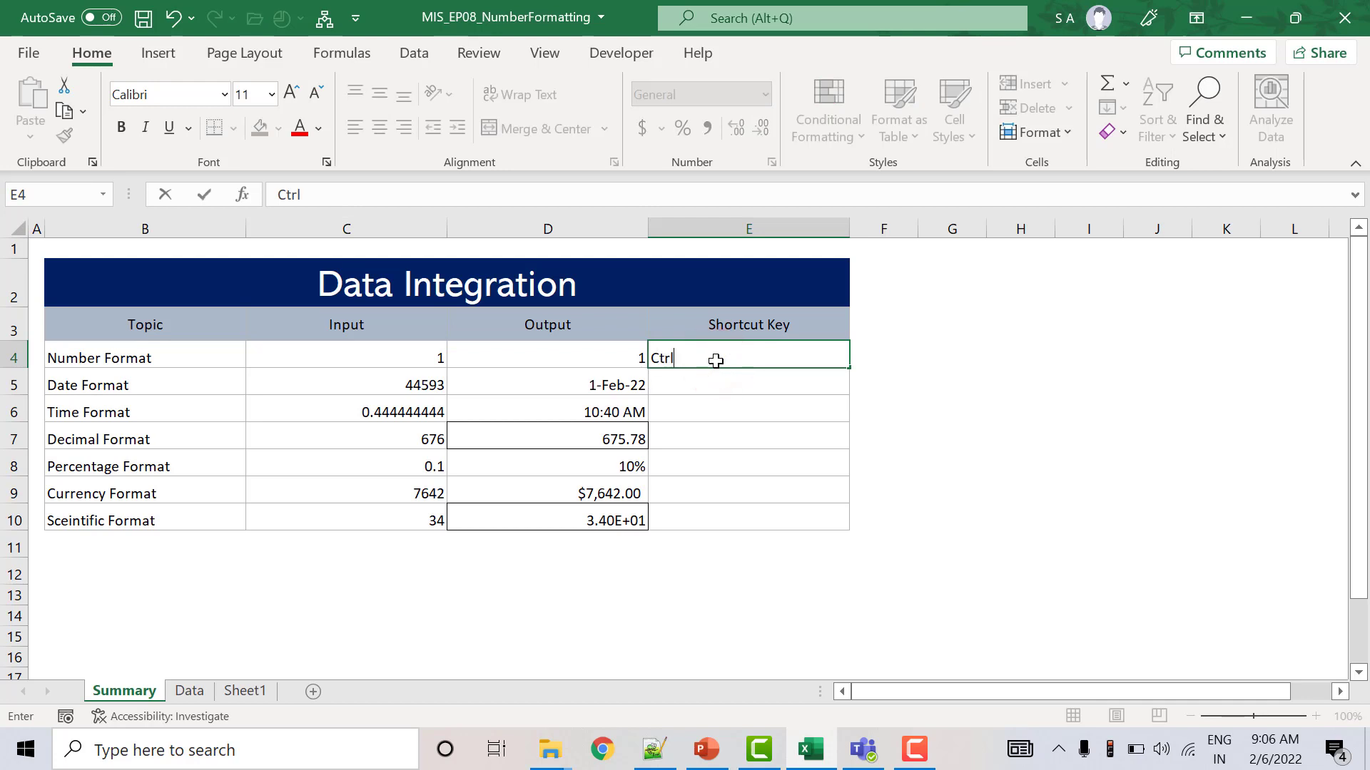
type("+Sf")
key("BackSpace")
type("hift+")
type("~")
key("ctrl+Return")
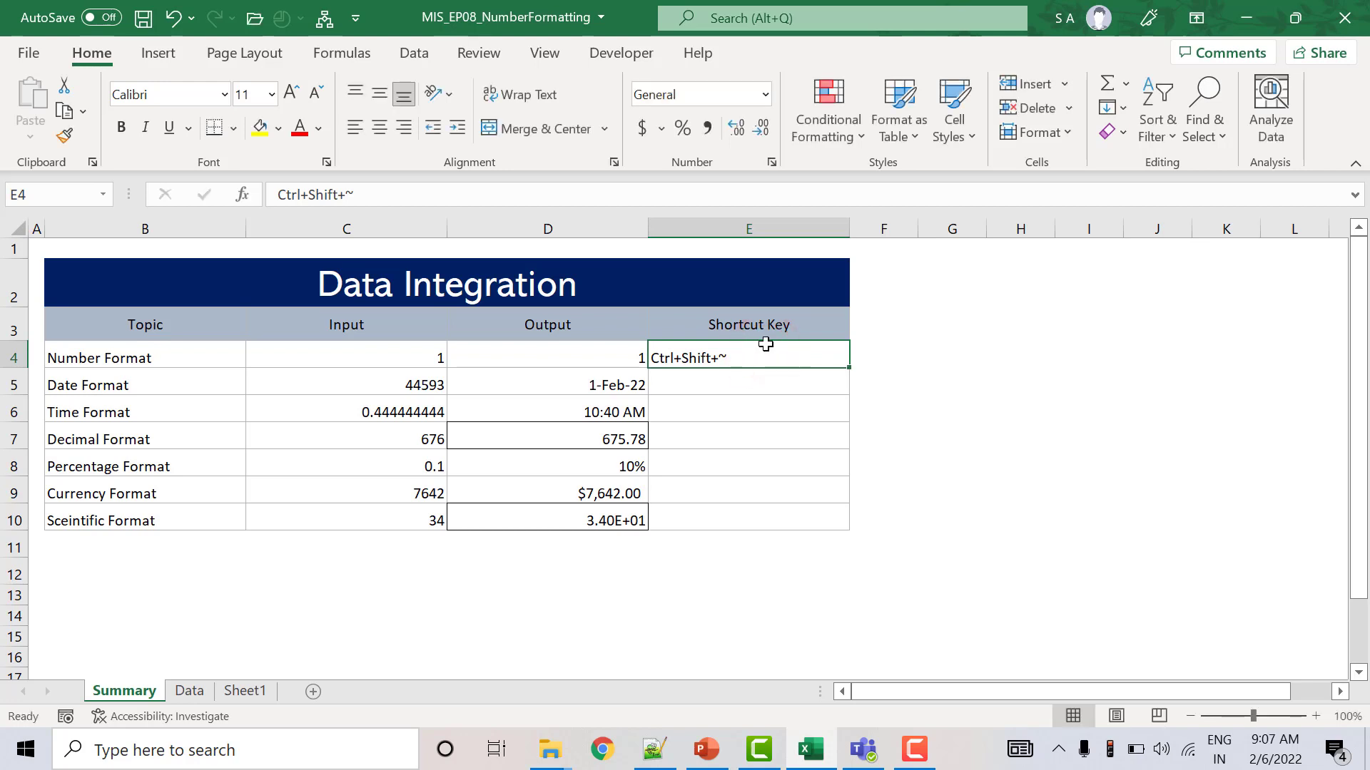
- Show C5's 44593 as the date 1-Feb-22 and enter Ctrl+Shift+# in E5
left_click(399, 383)
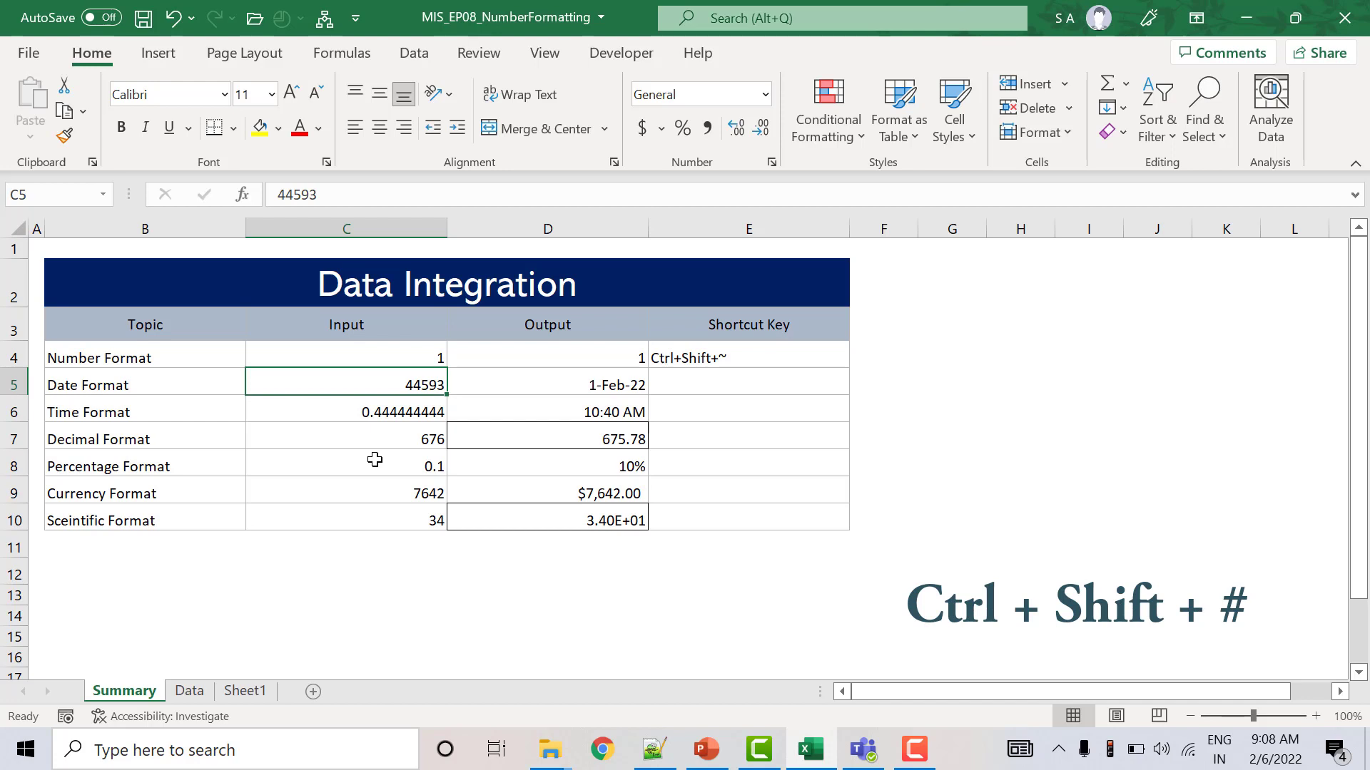
key("ctrl+shift+3")
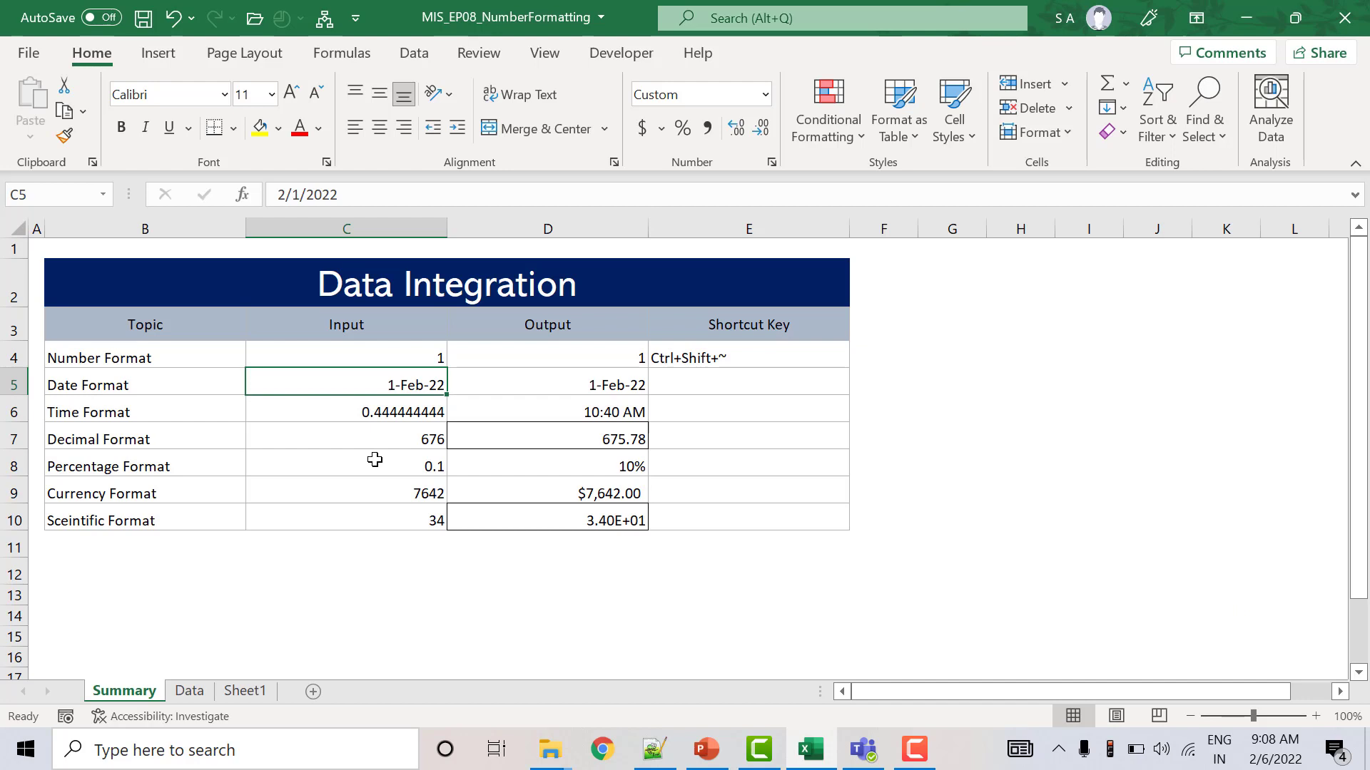
left_click(717, 389)
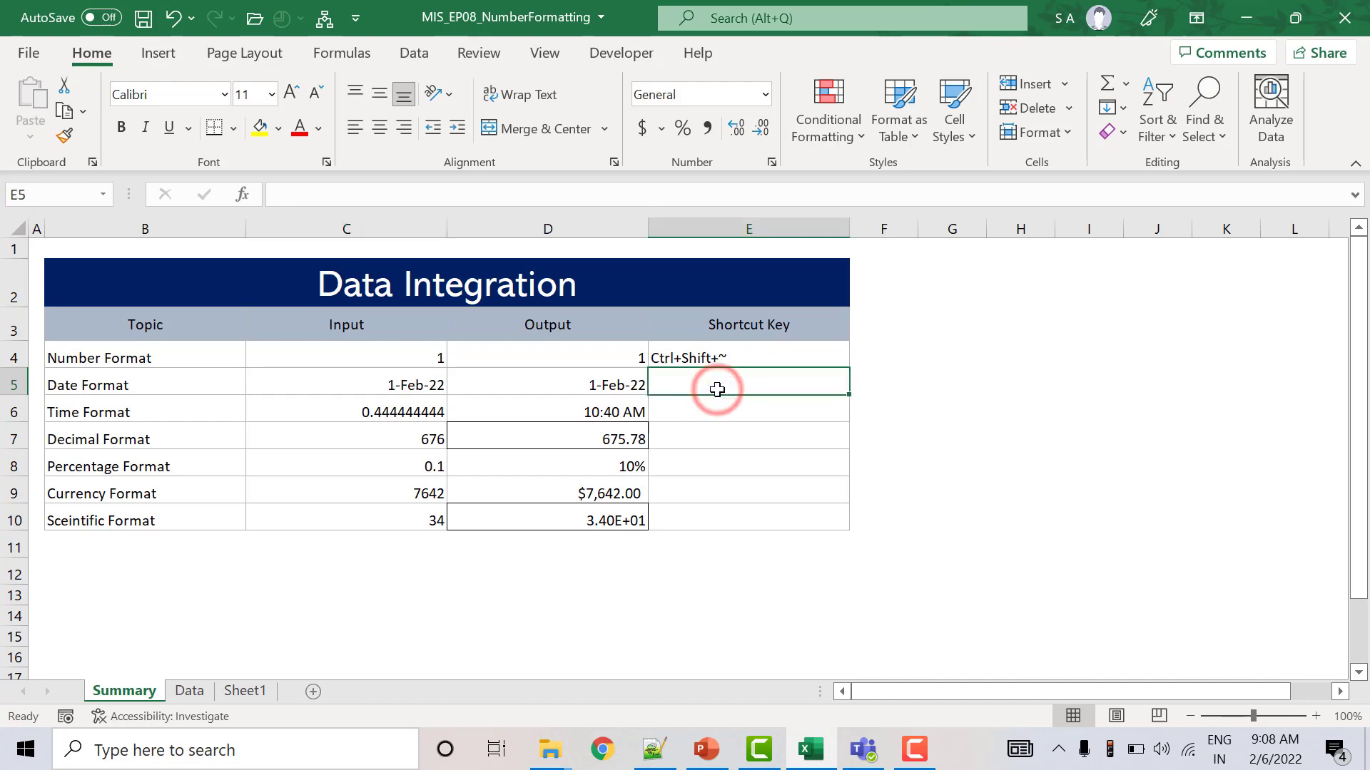
type("Ct")
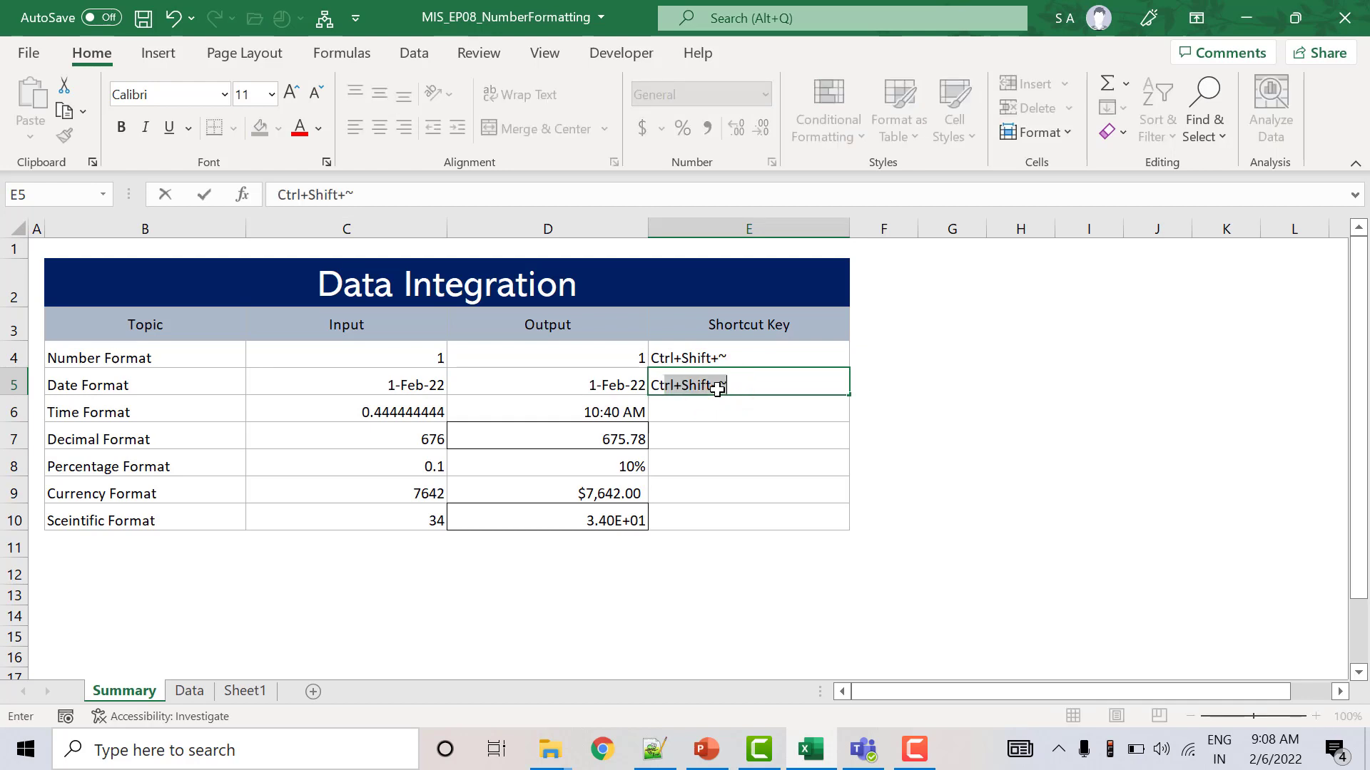
type("rl+")
type("Shift+")
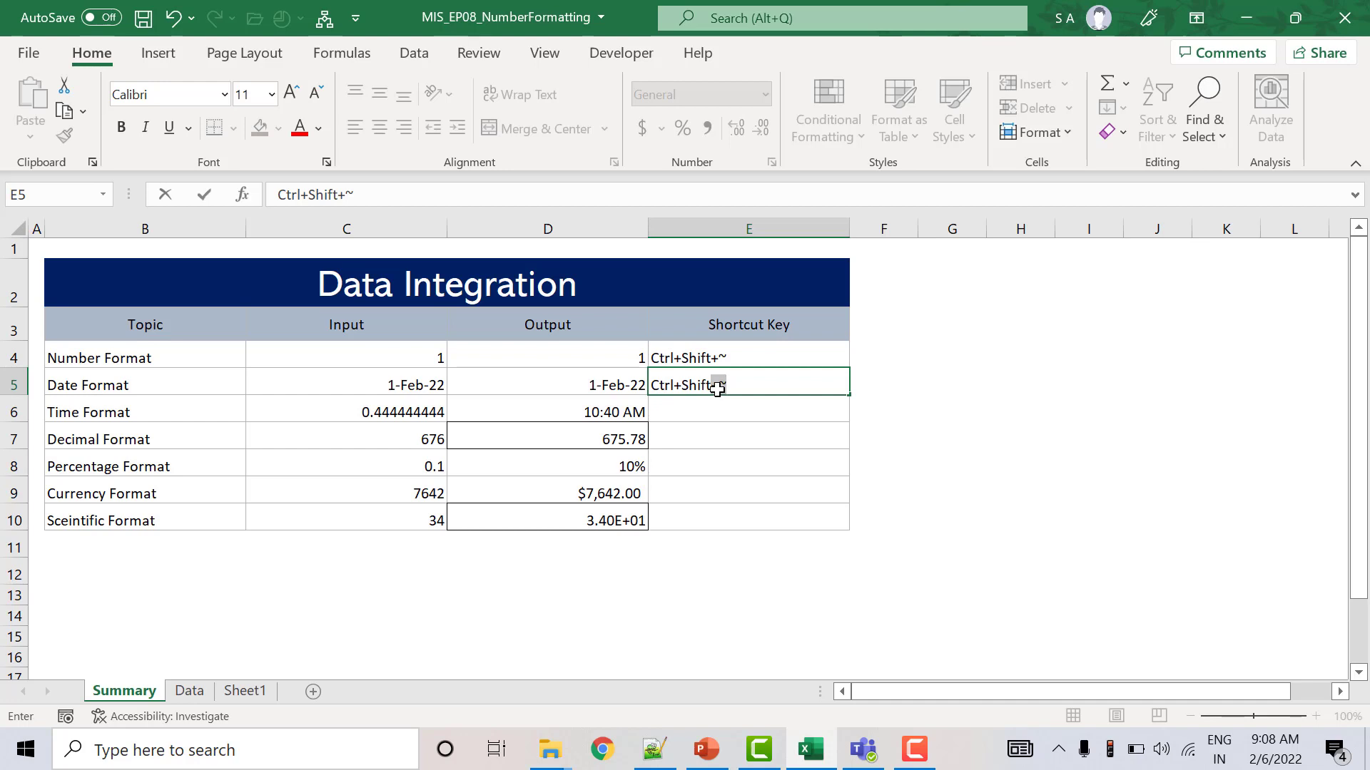
type("~")
type("#")
key("ctrl+Return")
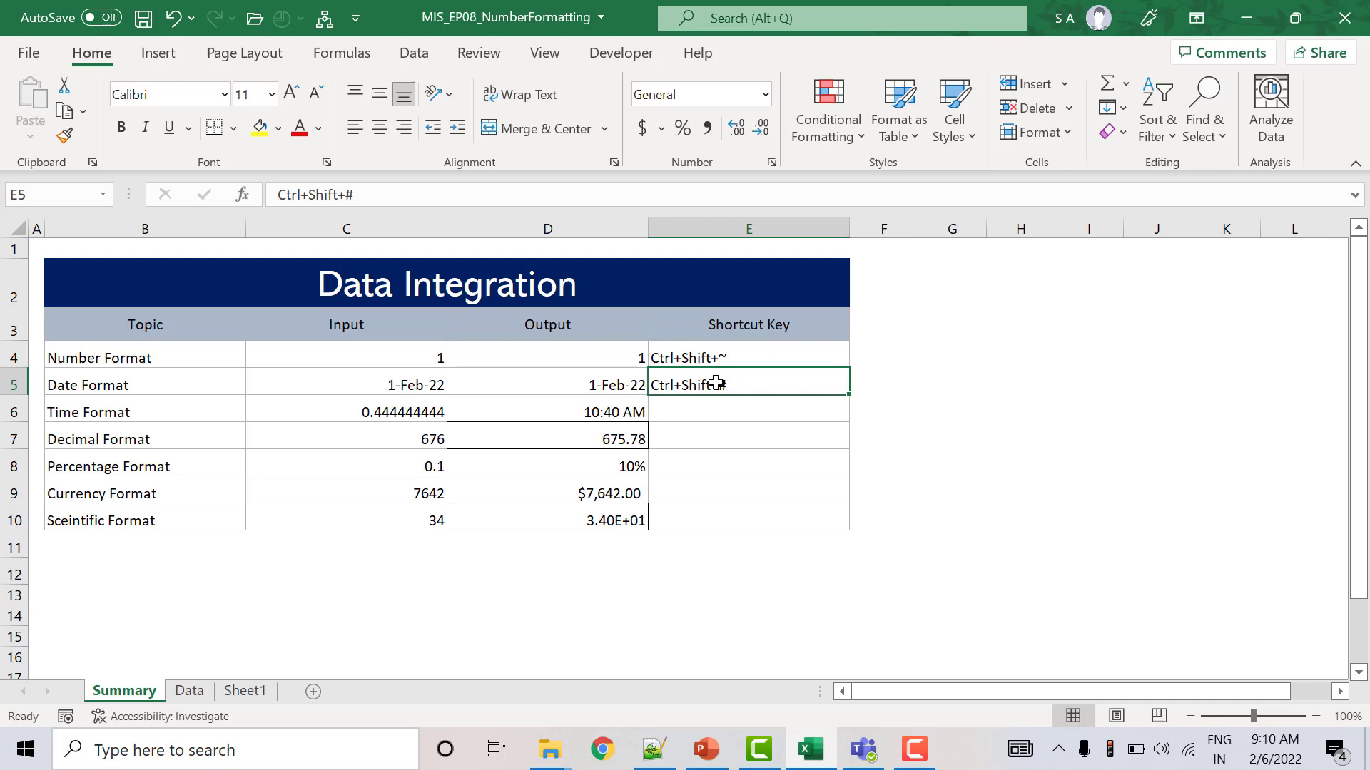
- Show C6 as the time 10:40 AM and enter Ctrl+Shift+@ as its shortcut in E6
left_click(388, 419)
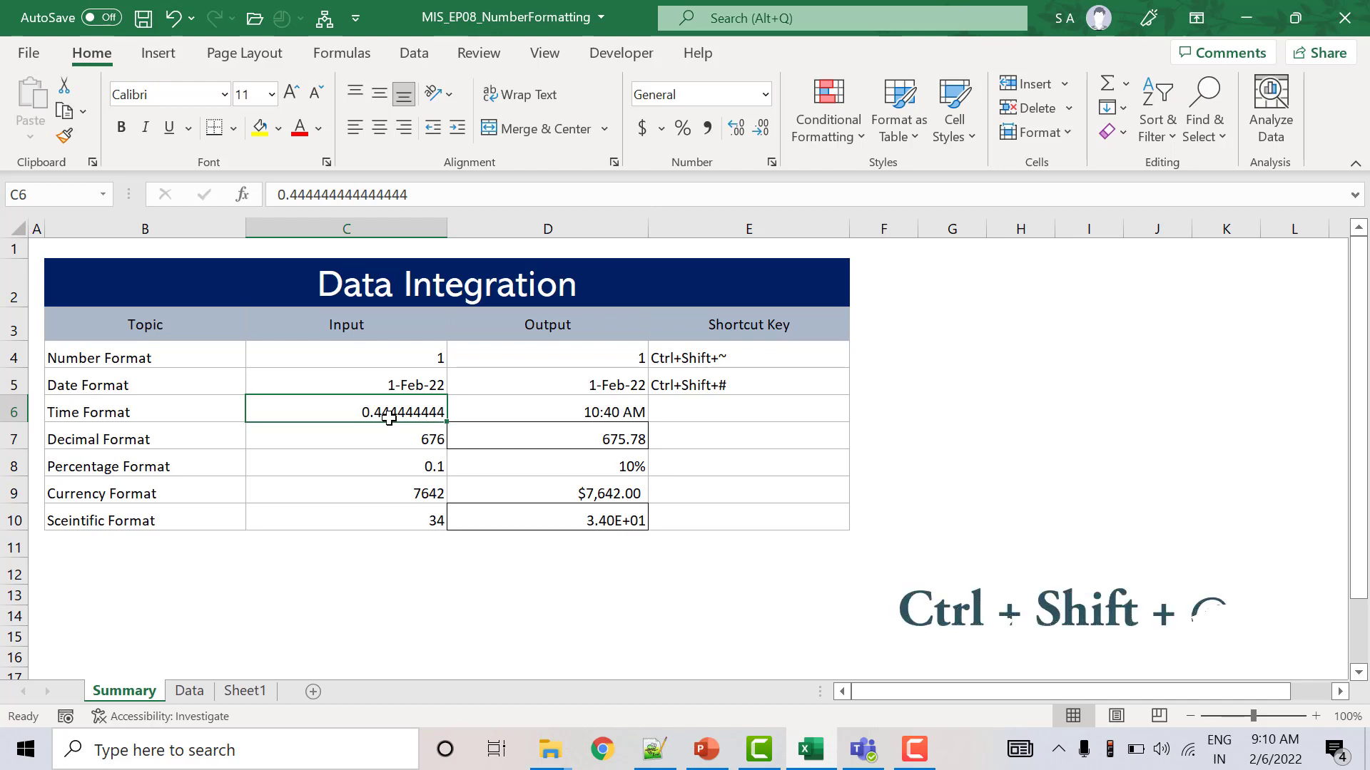
key("ctrl+shift+2")
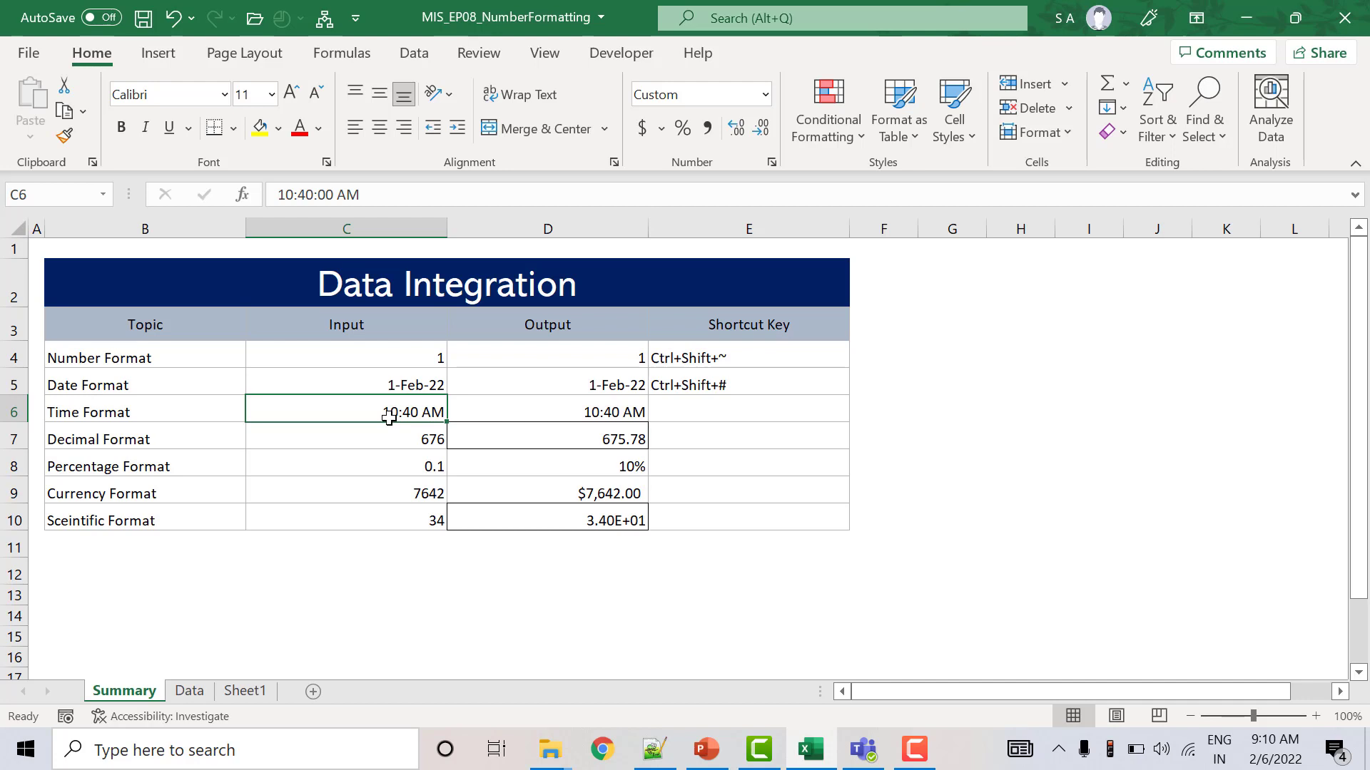
left_click(693, 416)
type("C")
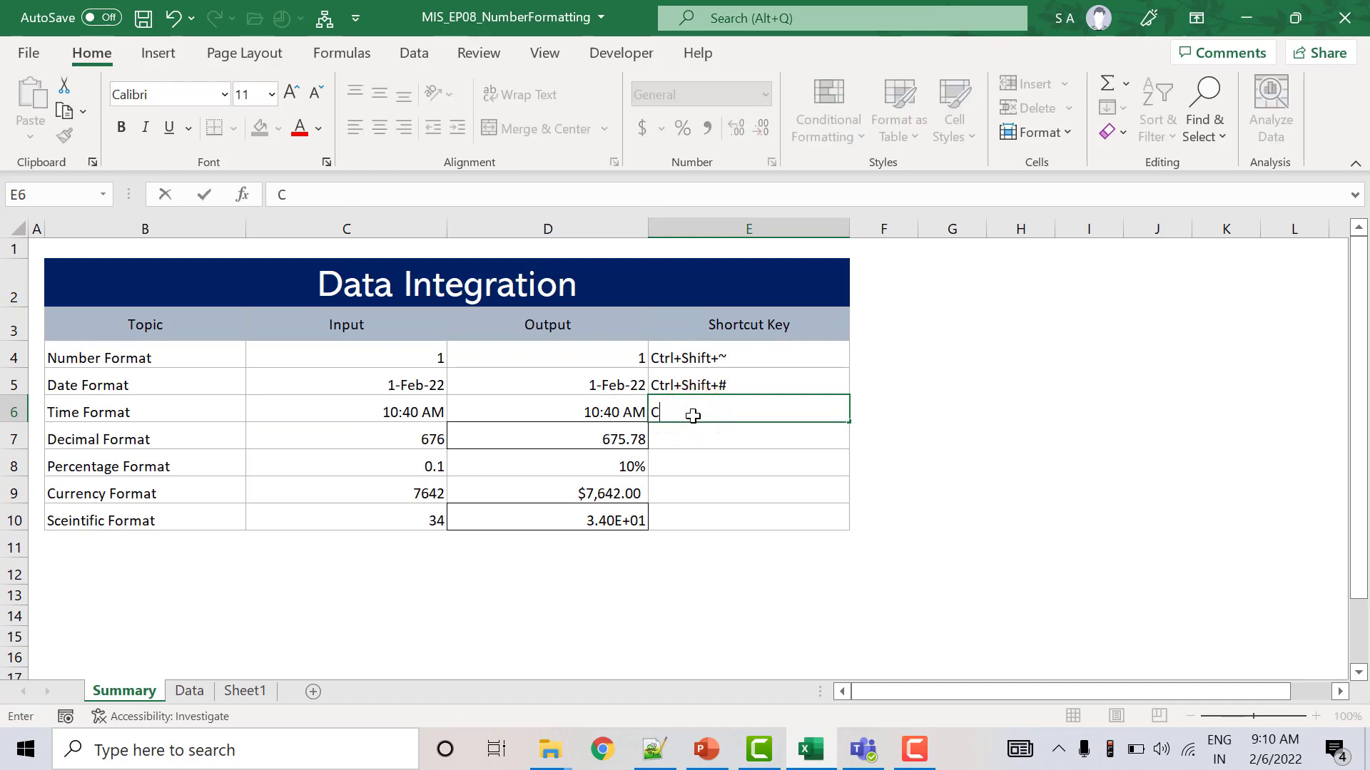
type("trl")
type("+Shi")
type("ft+@")
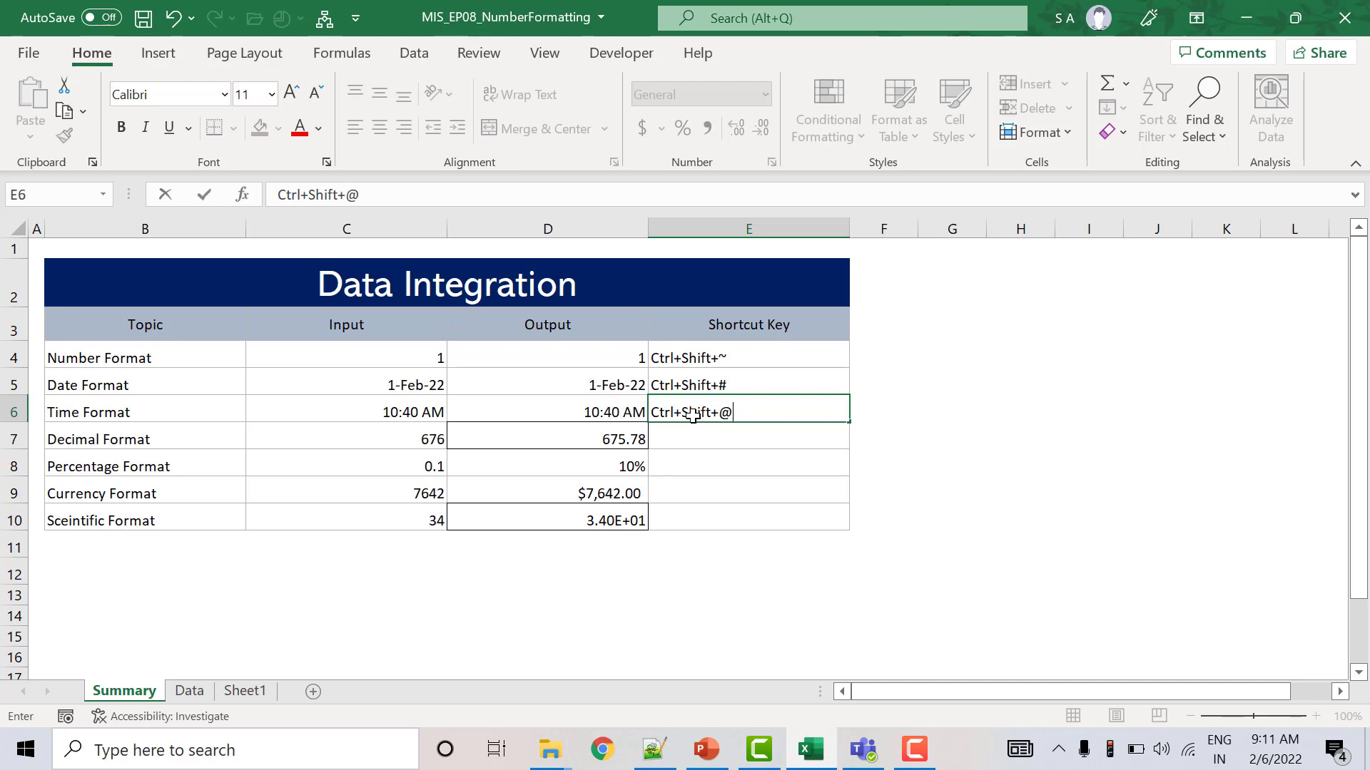
left_click(692, 415)
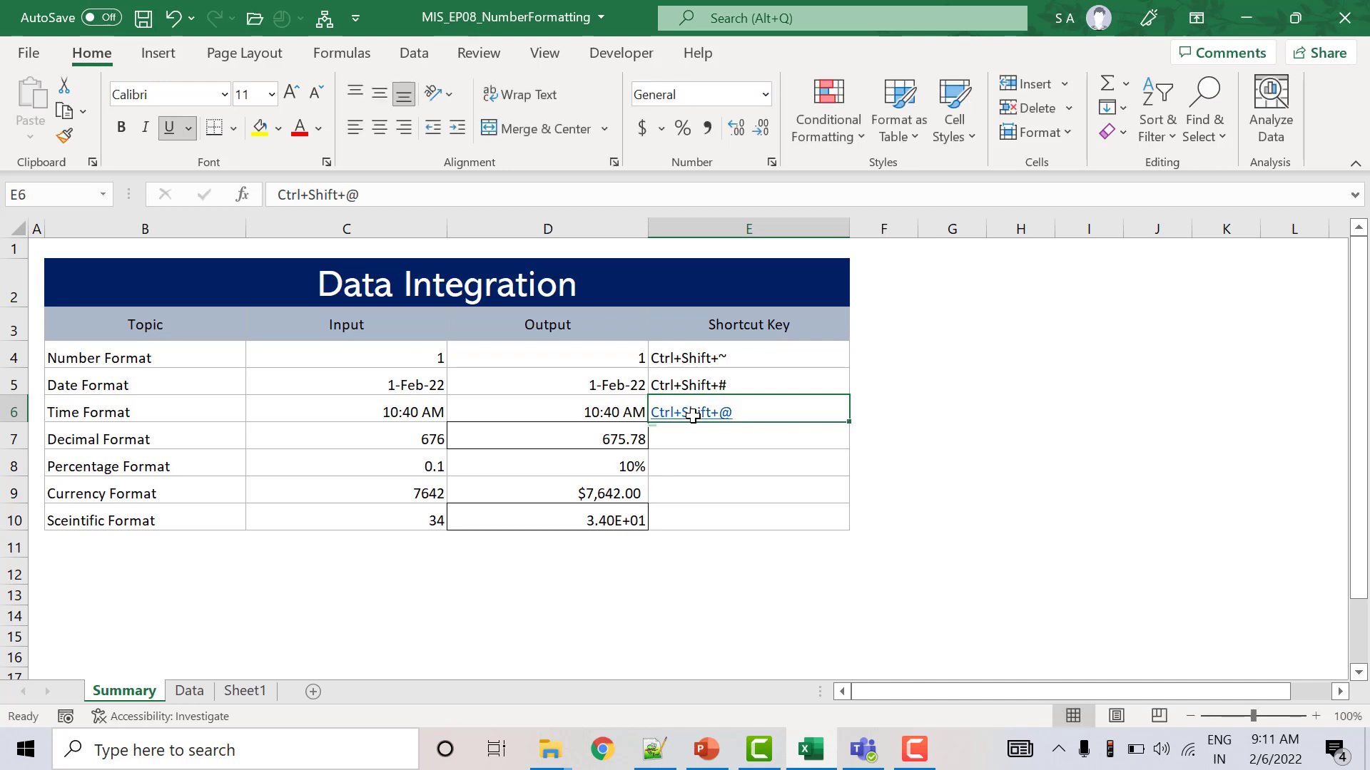
left_click(810, 413)
left_click(420, 435)
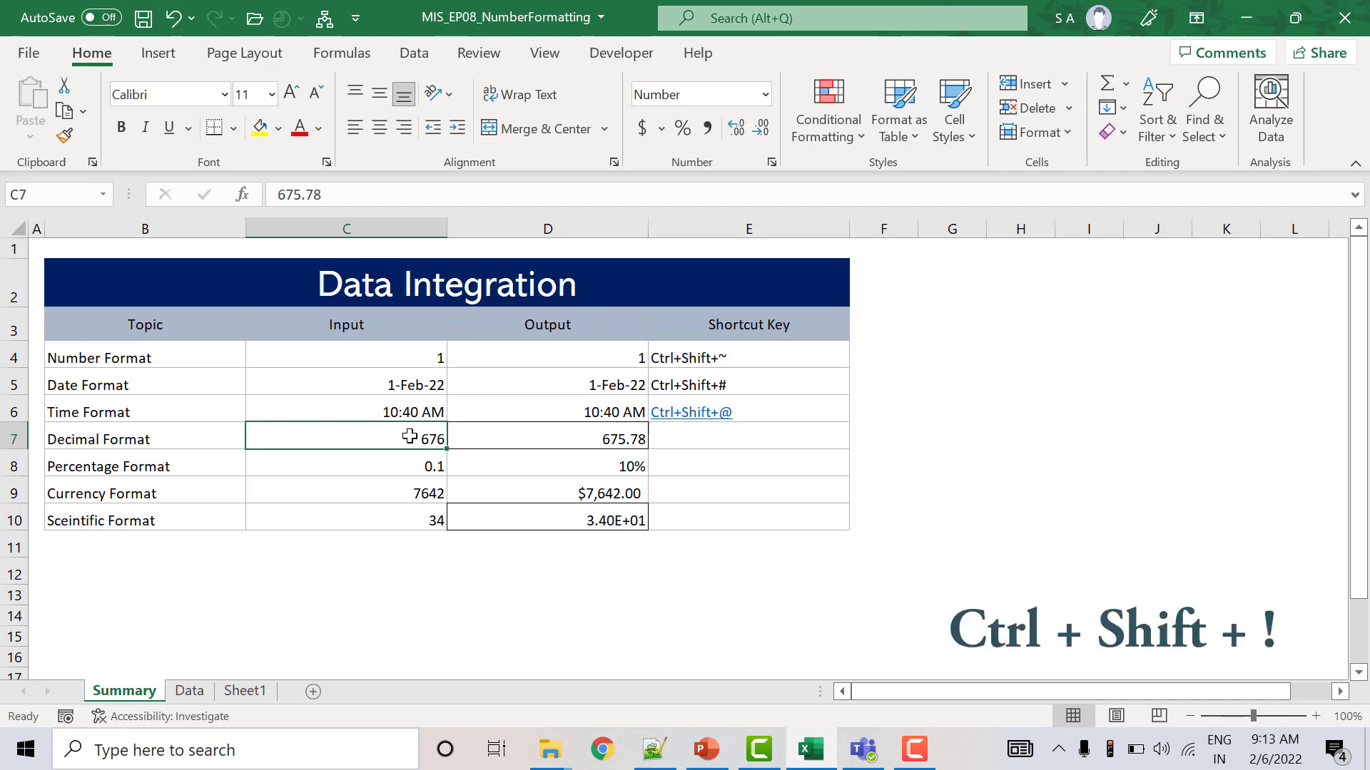
- Show C7 as 675.78 with two decimals and enter Ctrl+Shift+! as its shortcut in E7
key("ctrl+shift+1")
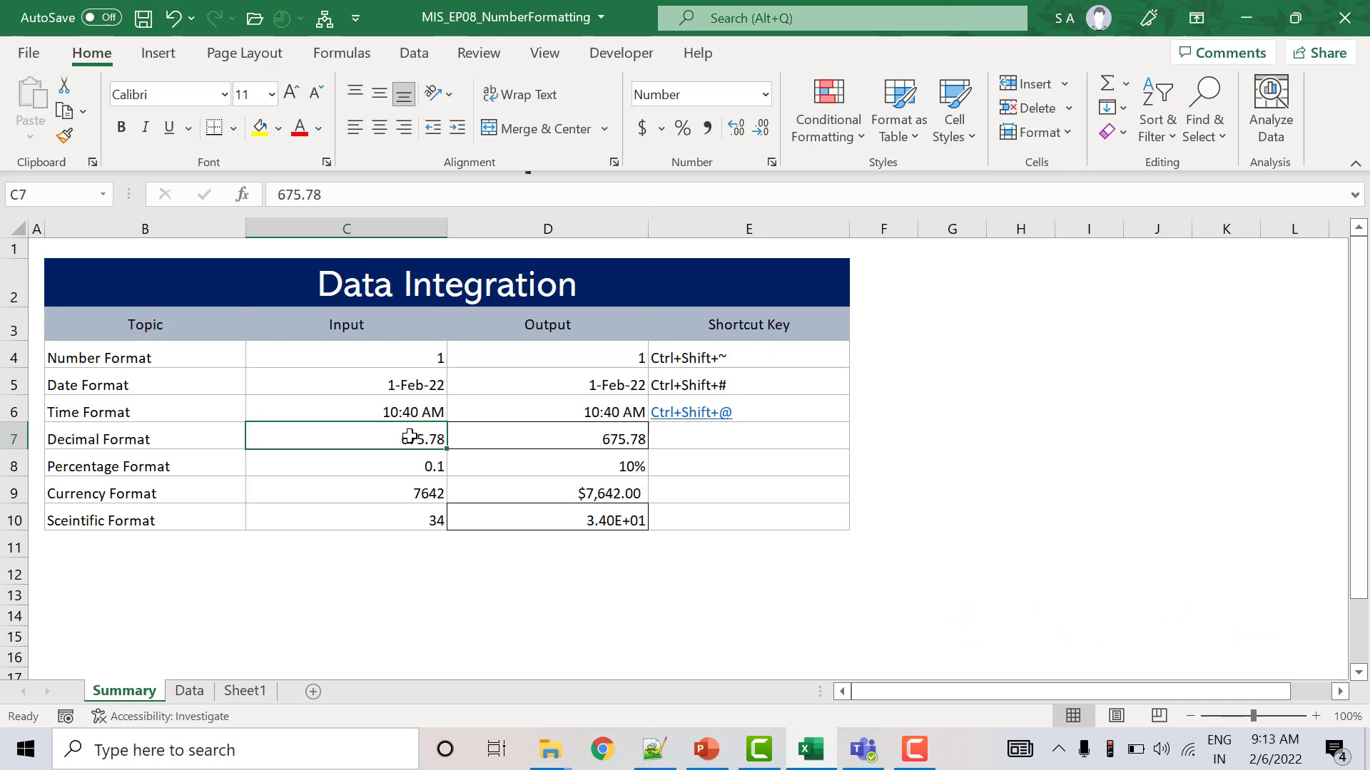
left_click(716, 441)
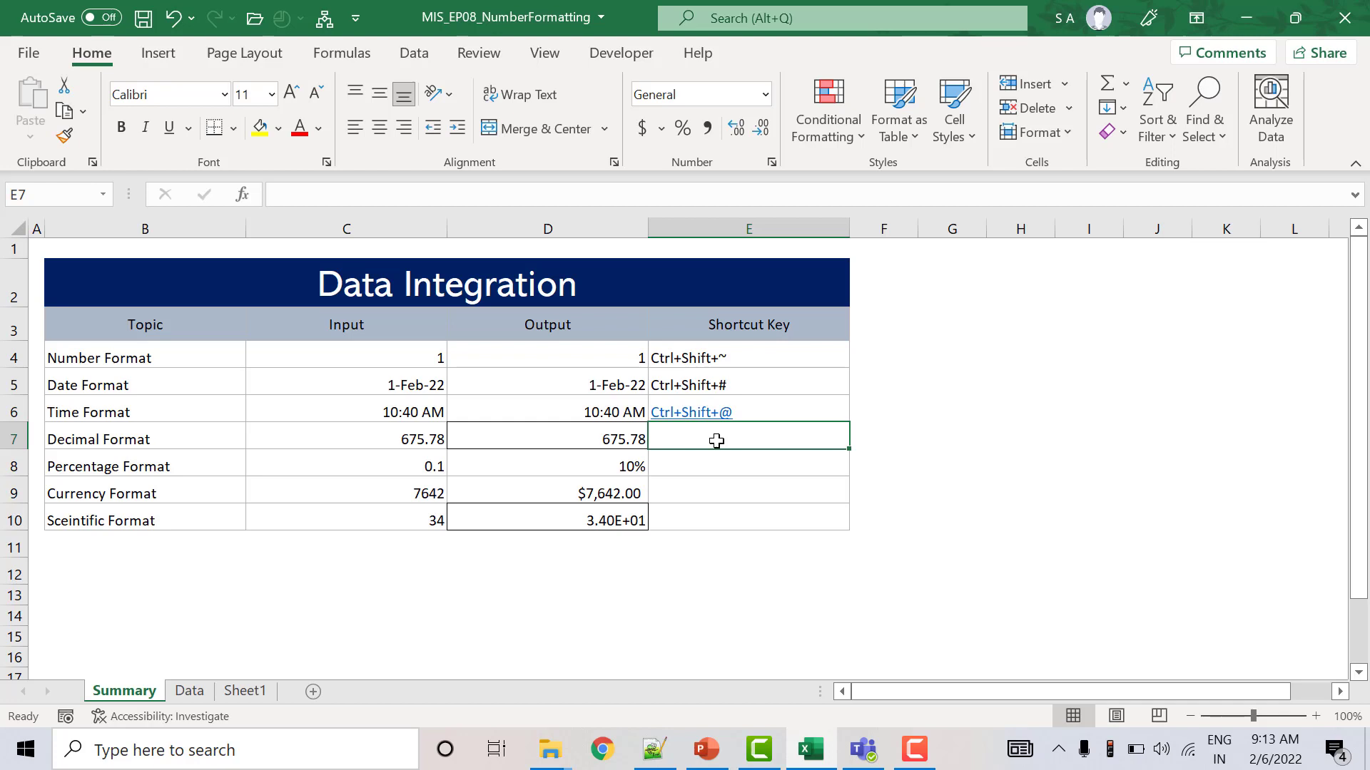
type("Ctrl")
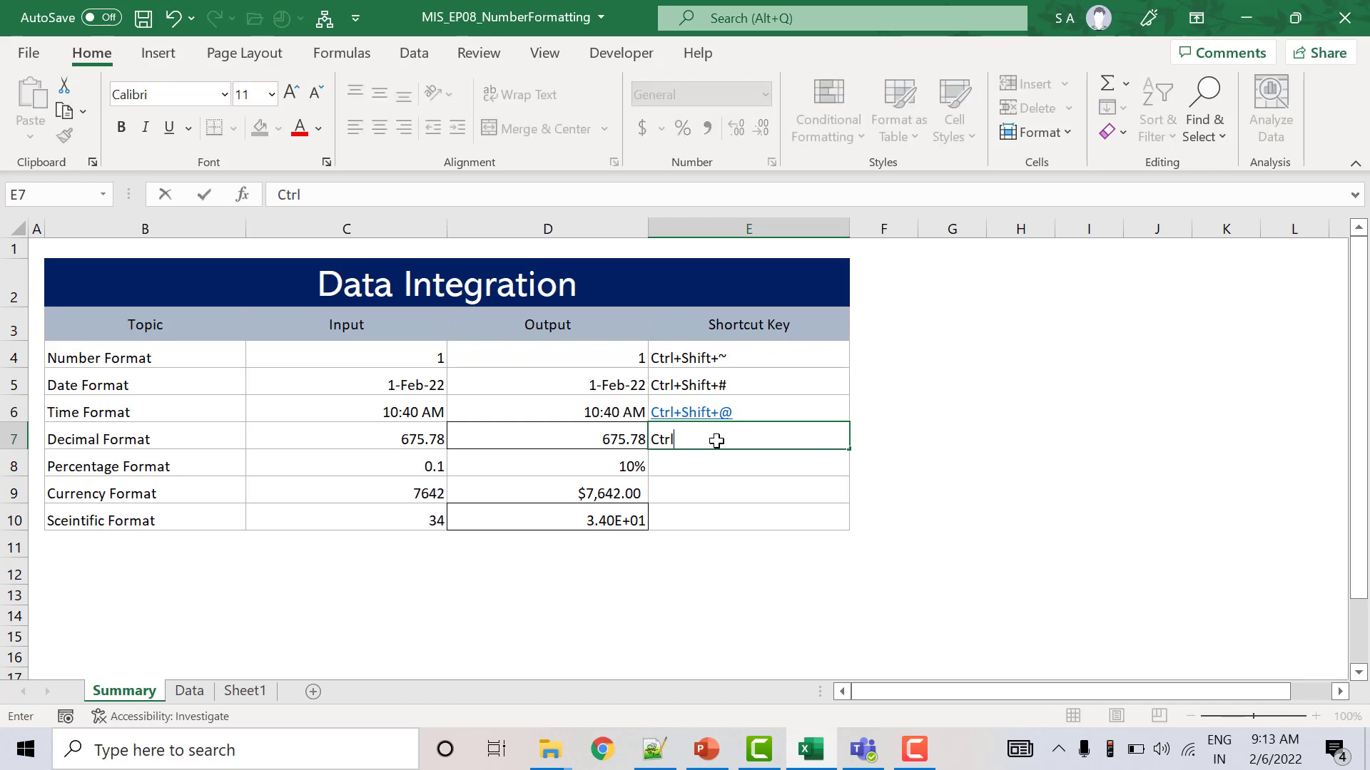
type("+Shi")
type("ft+")
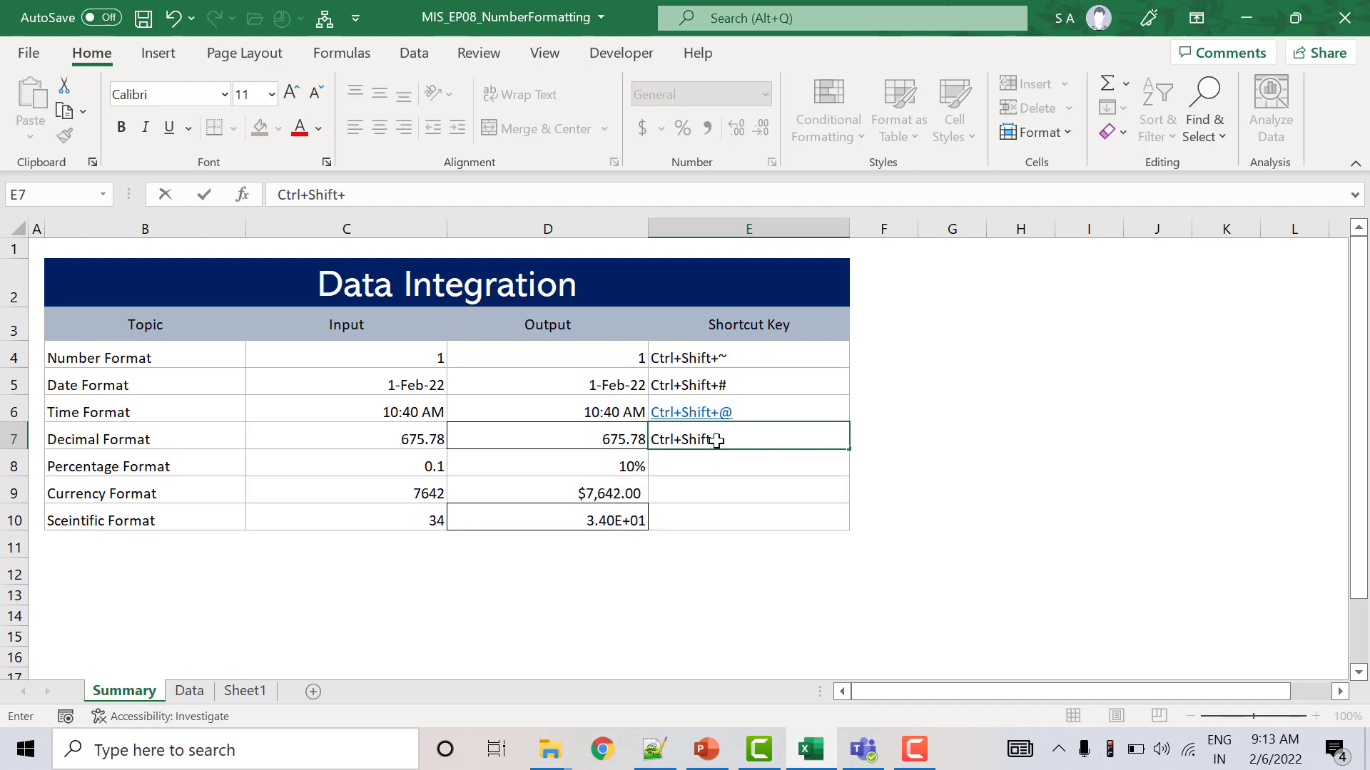
type("!")
key("ctrl+Return")
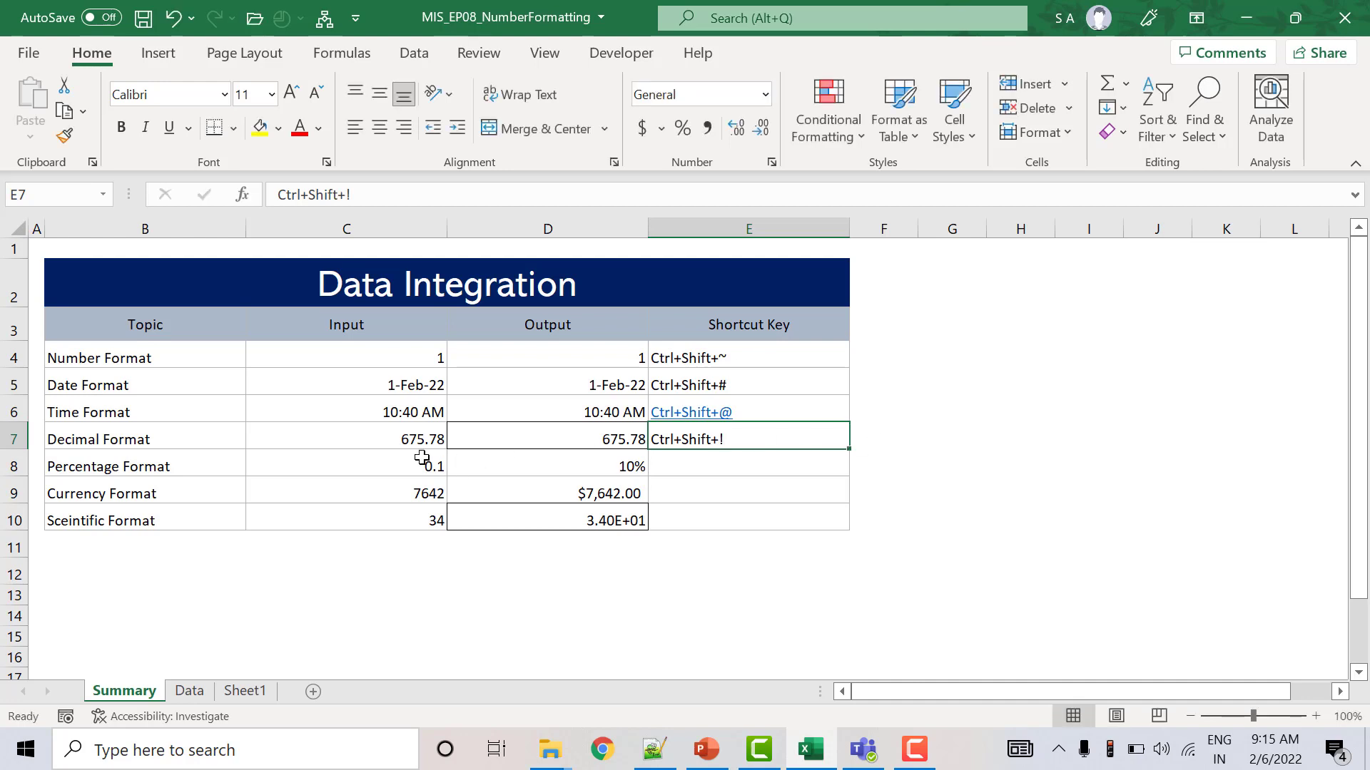
left_click(417, 459)
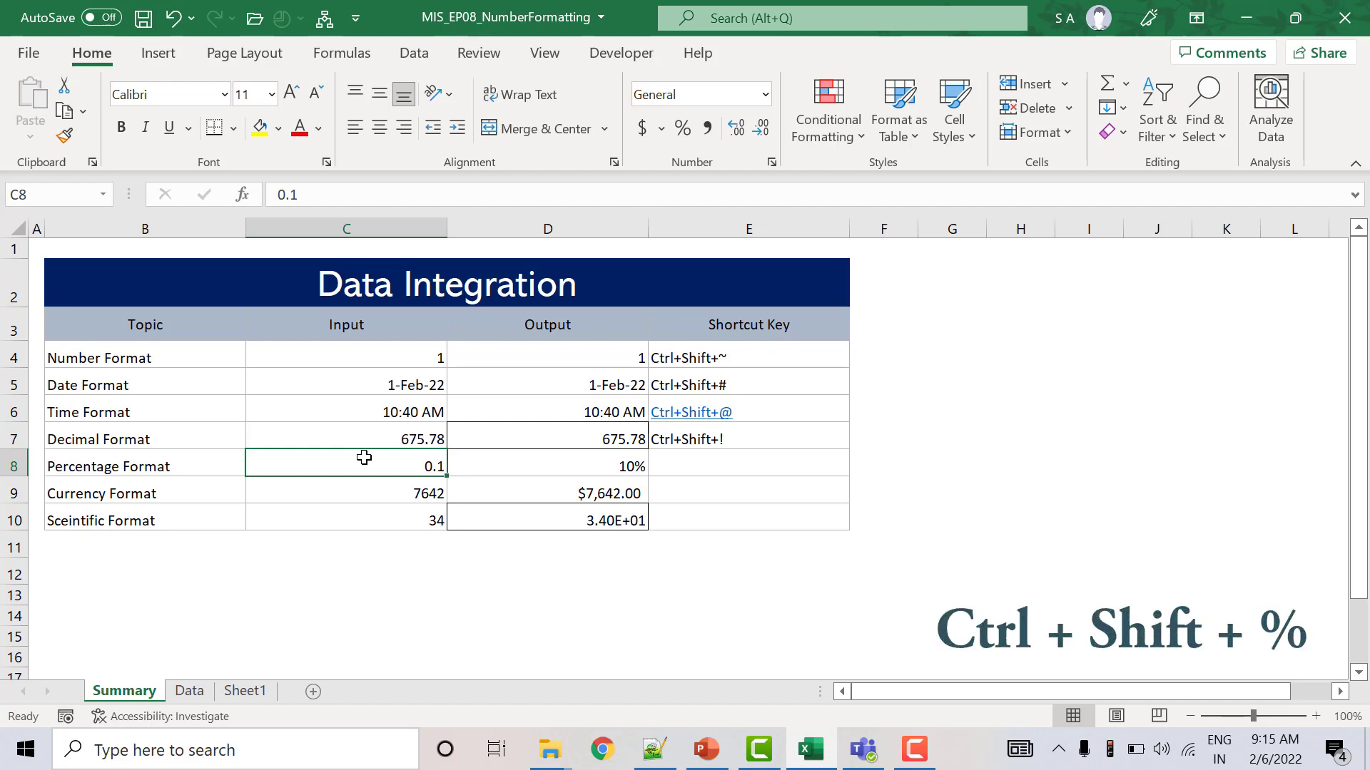
- Show C8 as 10% and enter Ctrl+Shift+% as its shortcut in E8
key("ctrl+shift+percent")
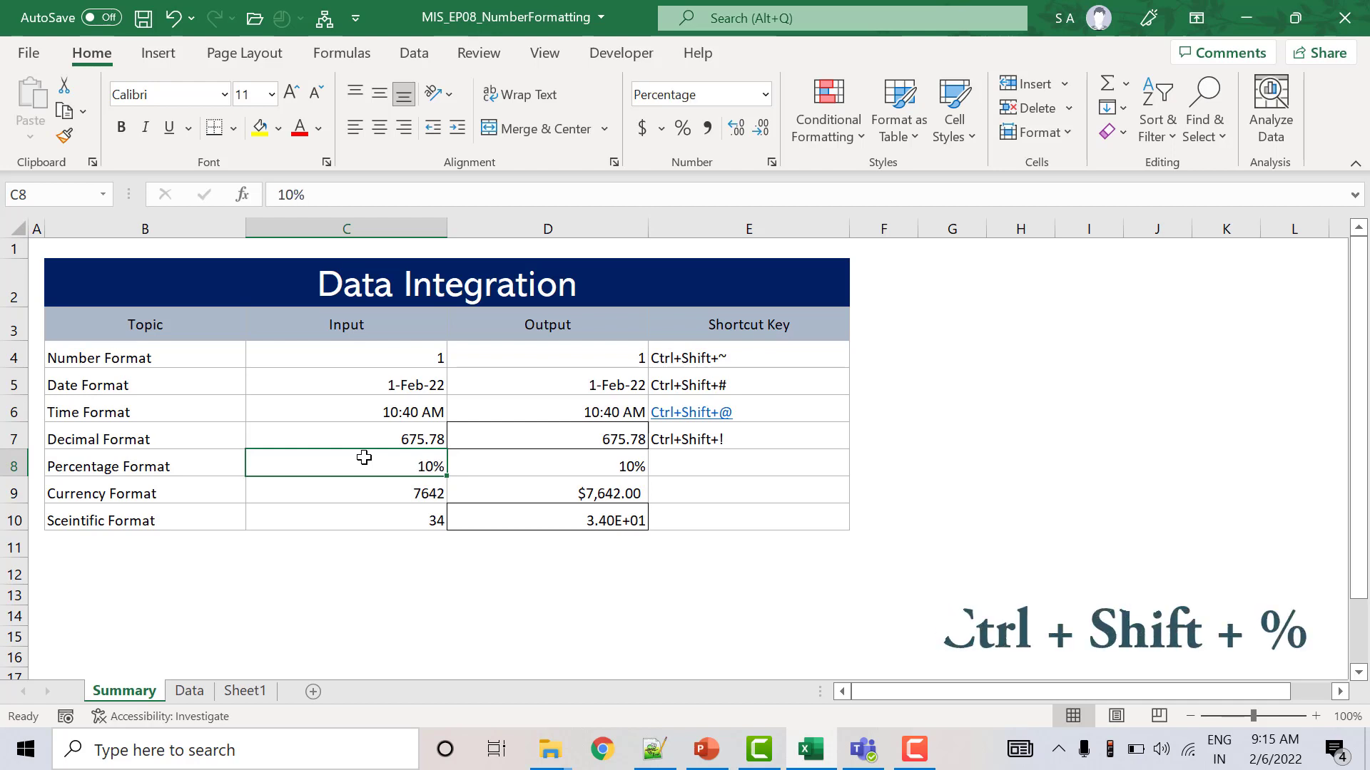
key("Right")
key("Right")
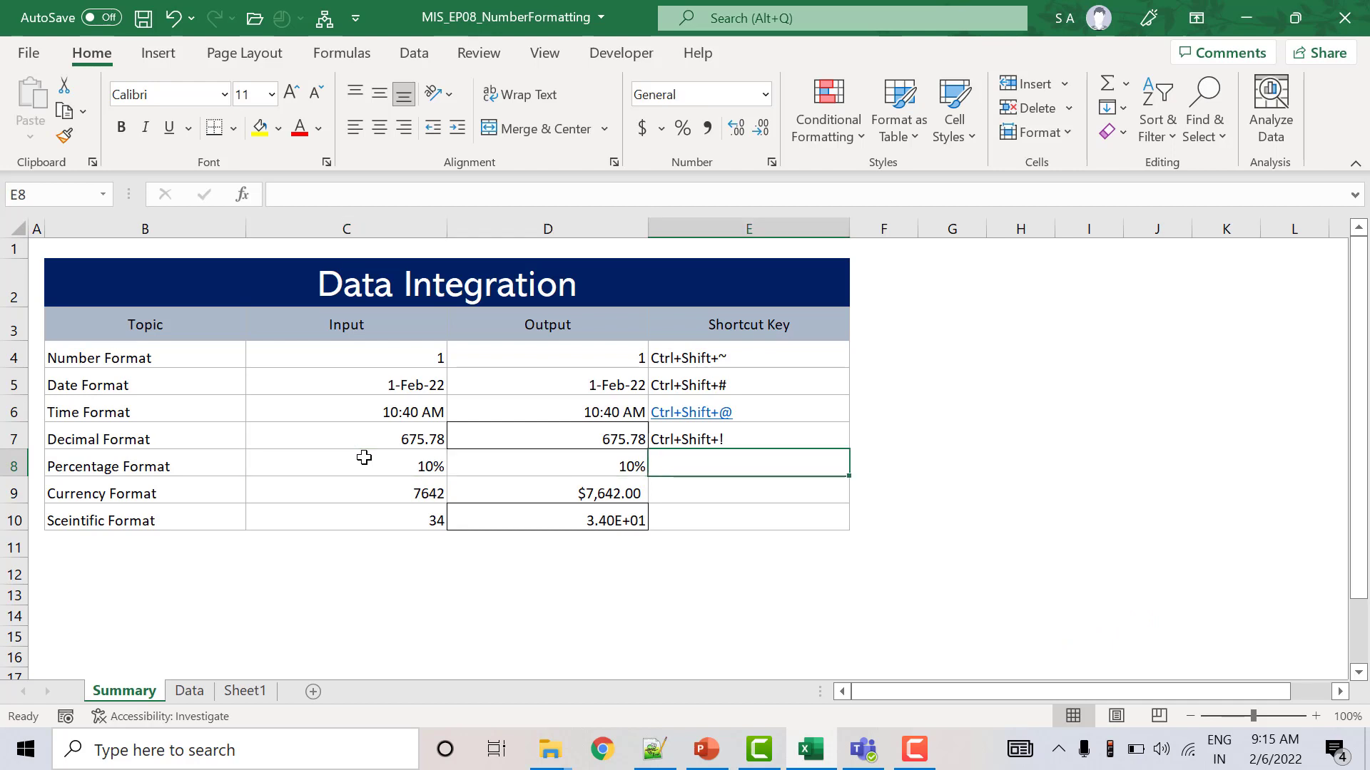
type("Ct")
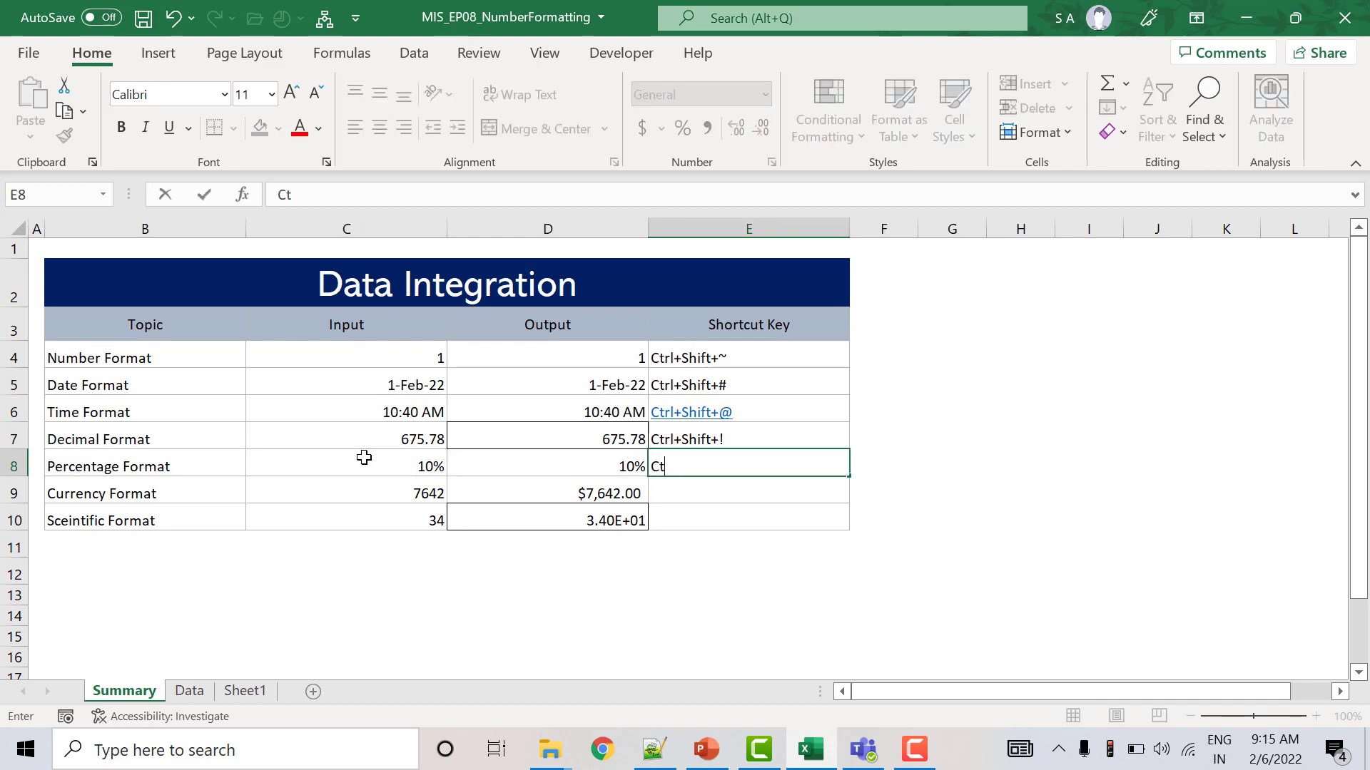
type("rl+")
type("Shift+")
type("%")
key("ctrl+Return")
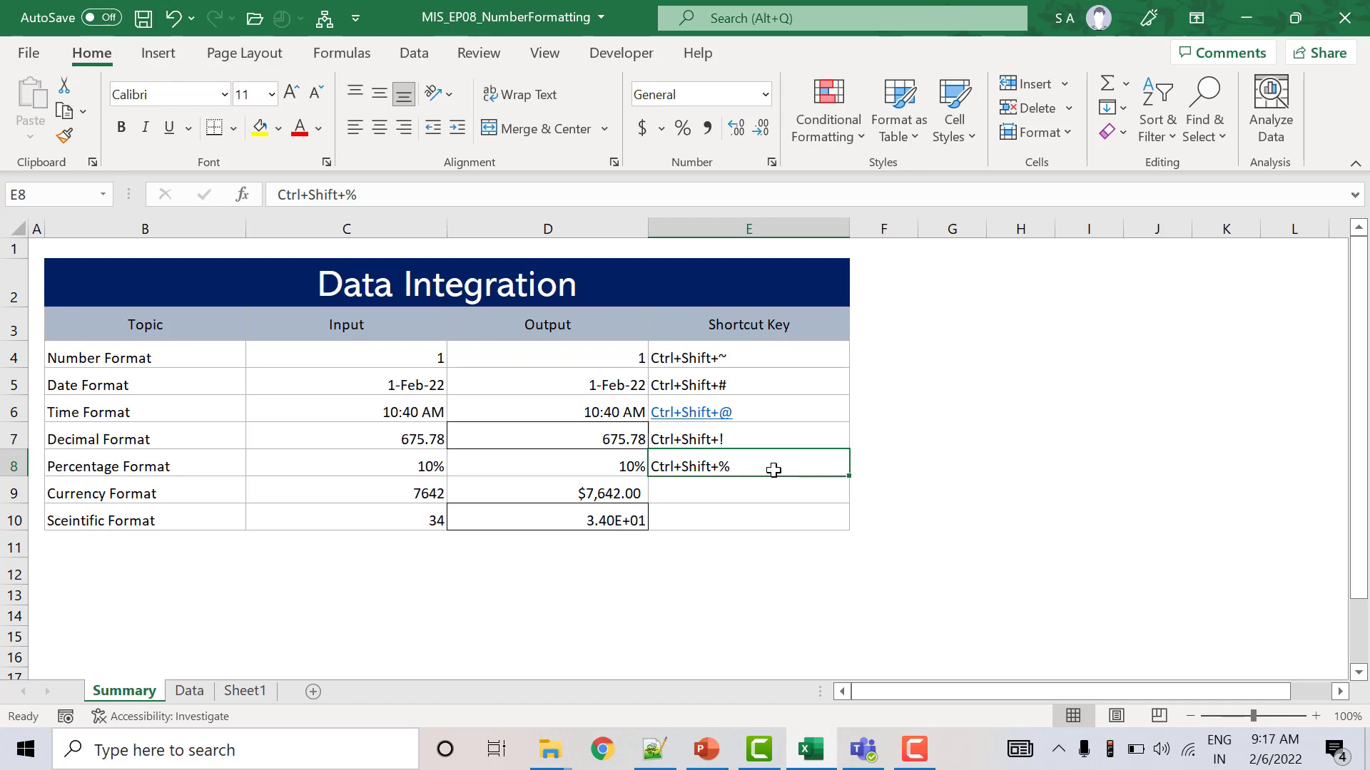
left_click(420, 490)
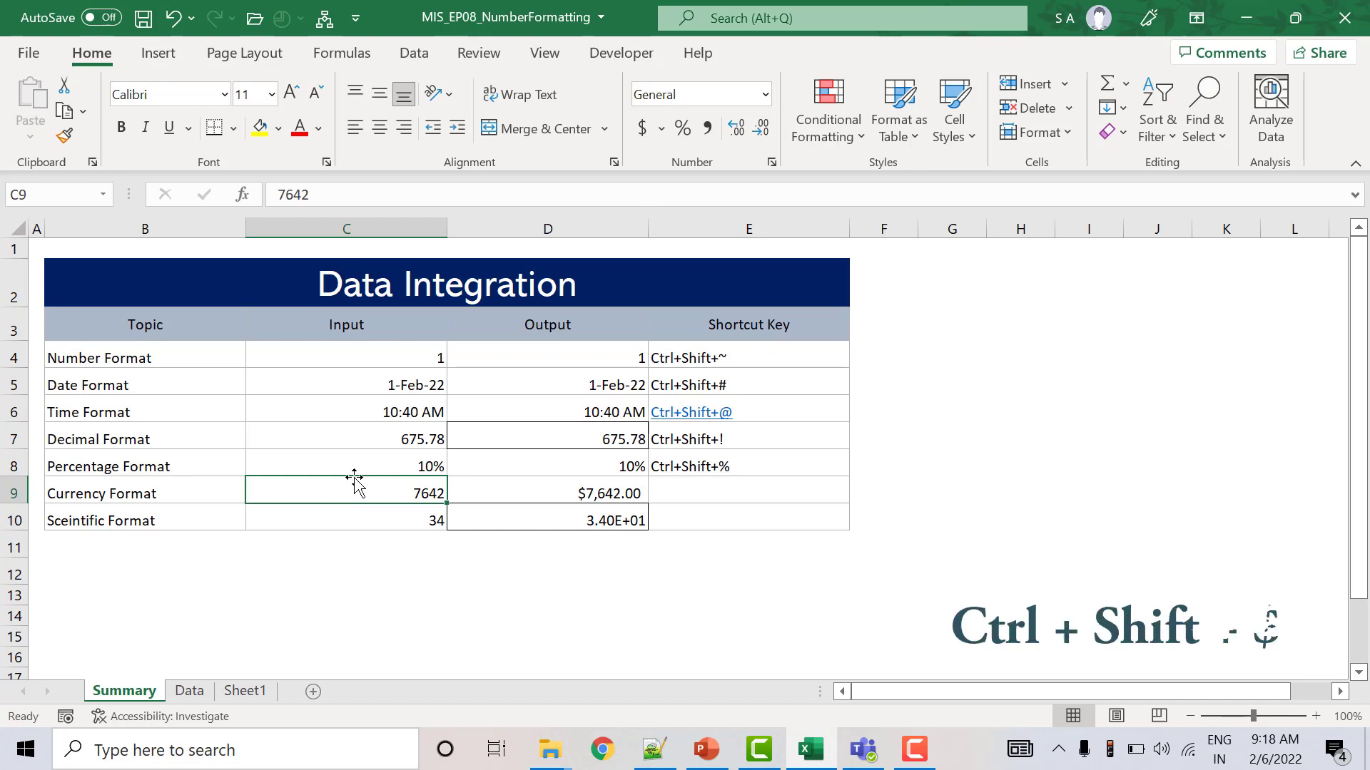
- Show C9 as $7,642.00 and enter Ctrl+Shift+$ as its shortcut in E9
key("ctrl+shift+dollar")
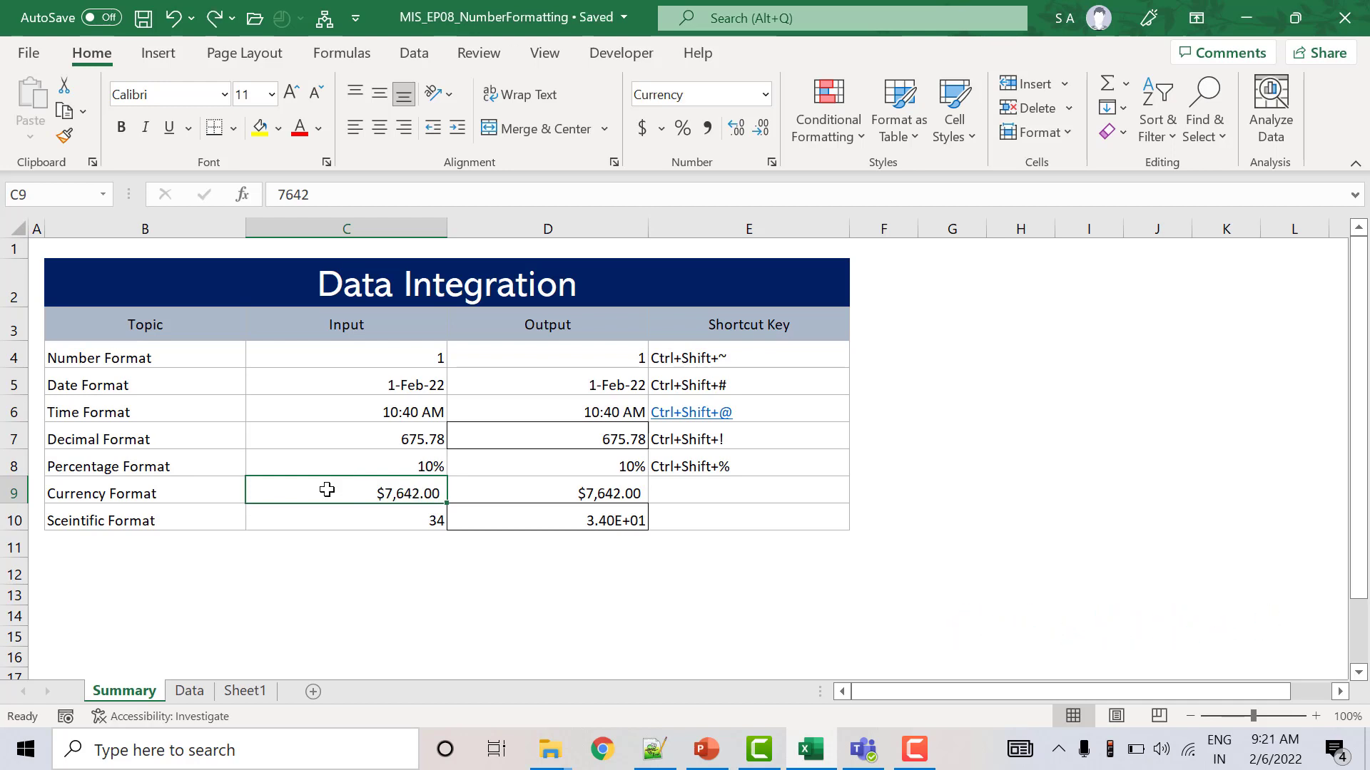
left_click(731, 483)
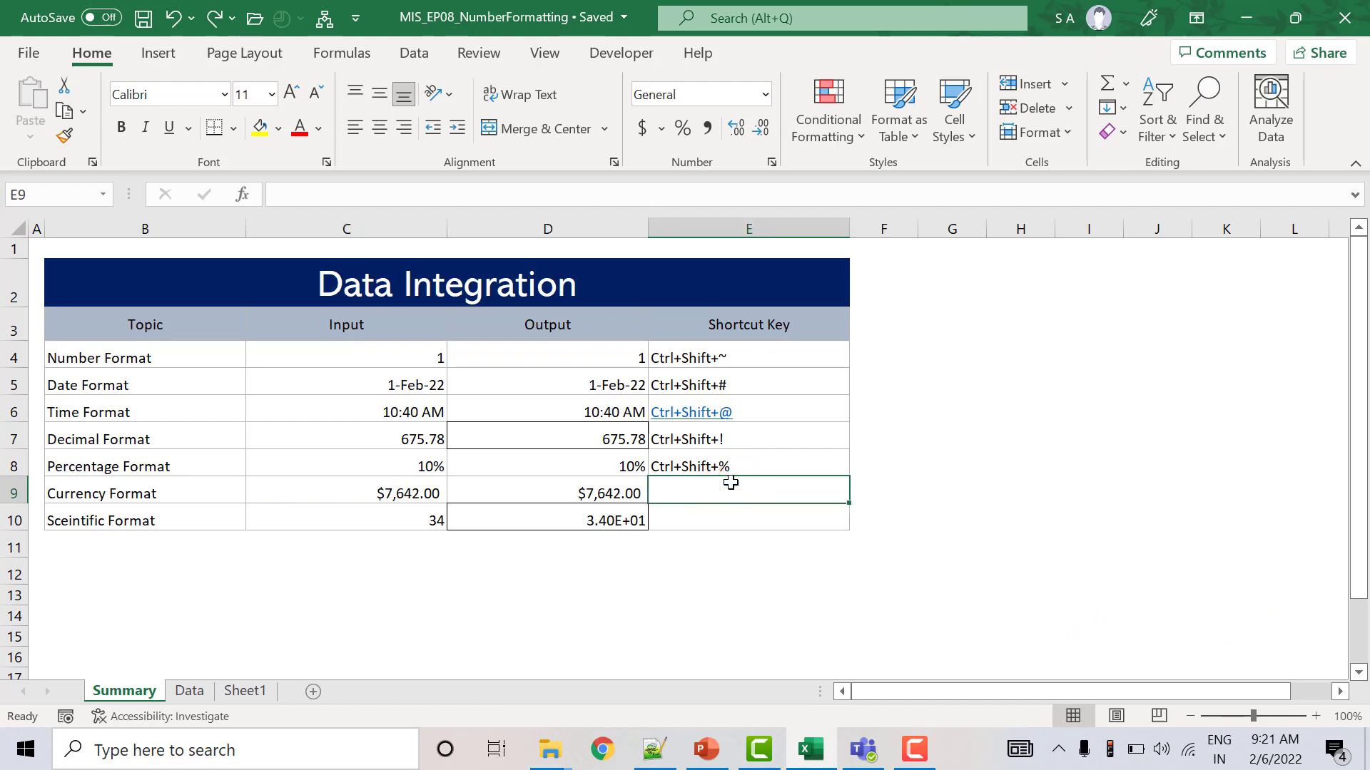
type("Ctrl")
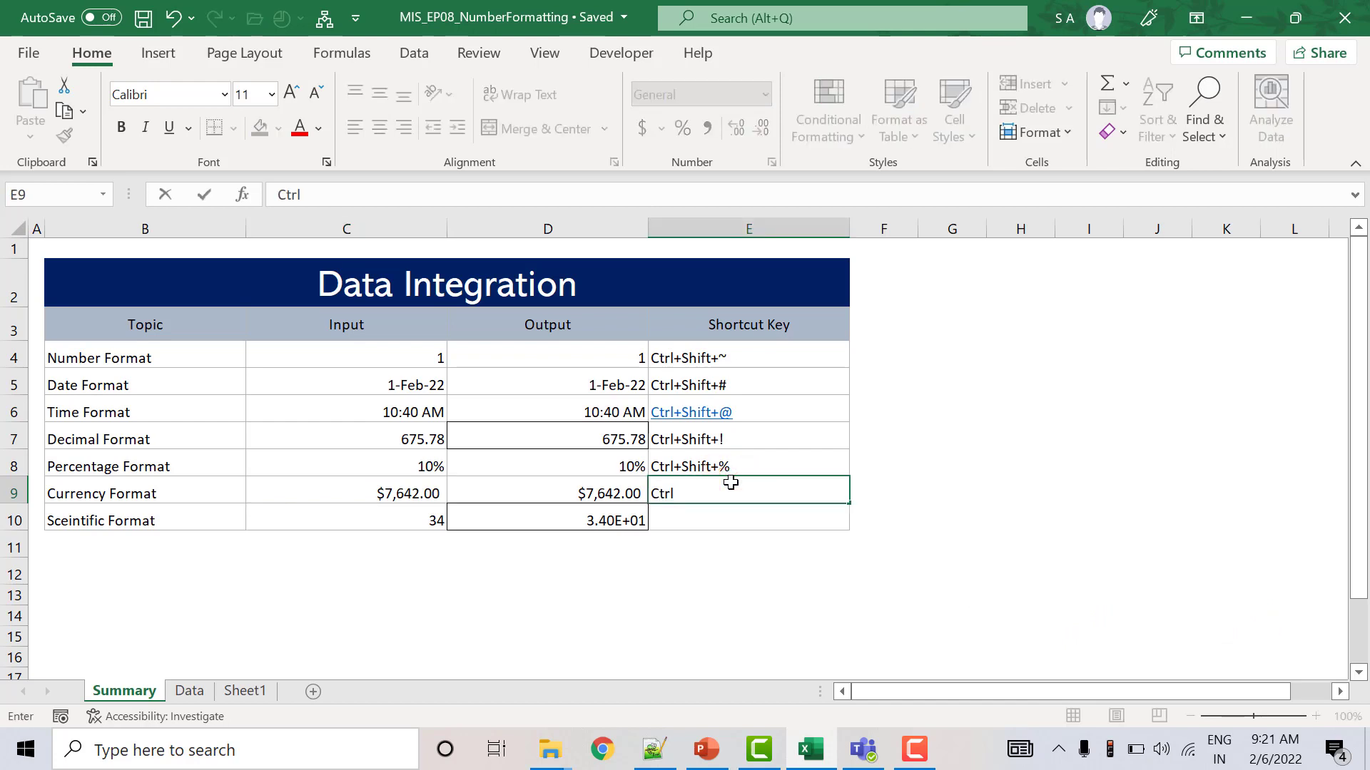
type("+Shef")
key("BackSpace")
key("BackSpace")
type("ift+")
type("$")
key("ctrl+Return")
left_click(776, 493)
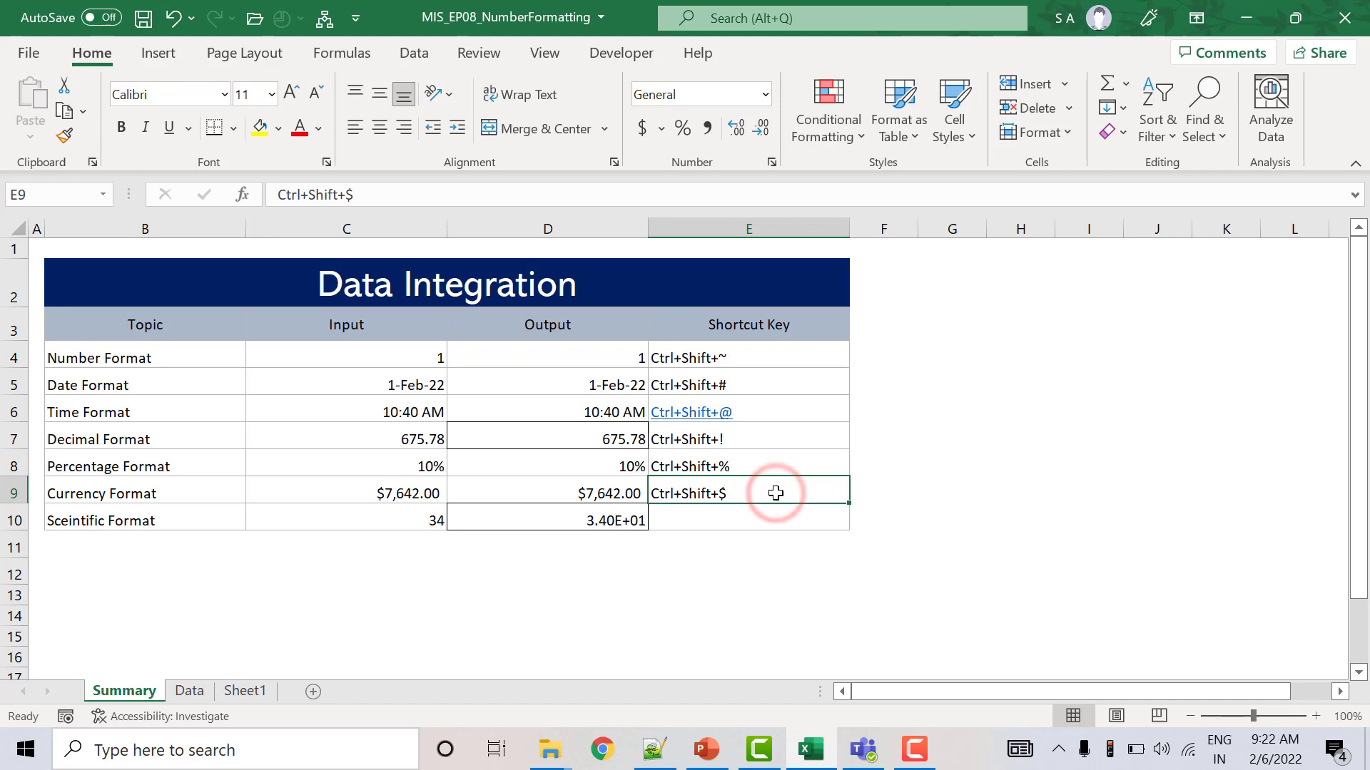
left_click(395, 485)
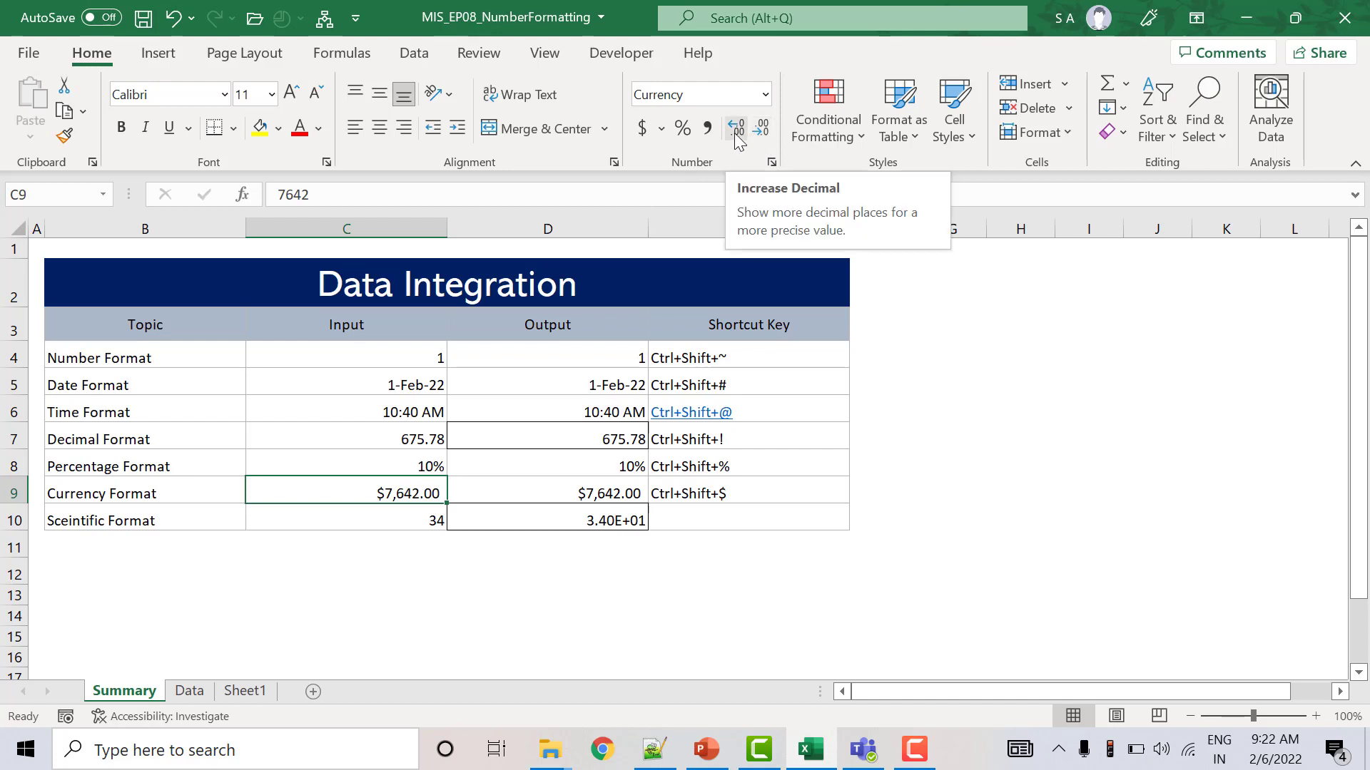
- Add one decimal, then remove three from C9, leaving $7,642
left_click(734, 128)
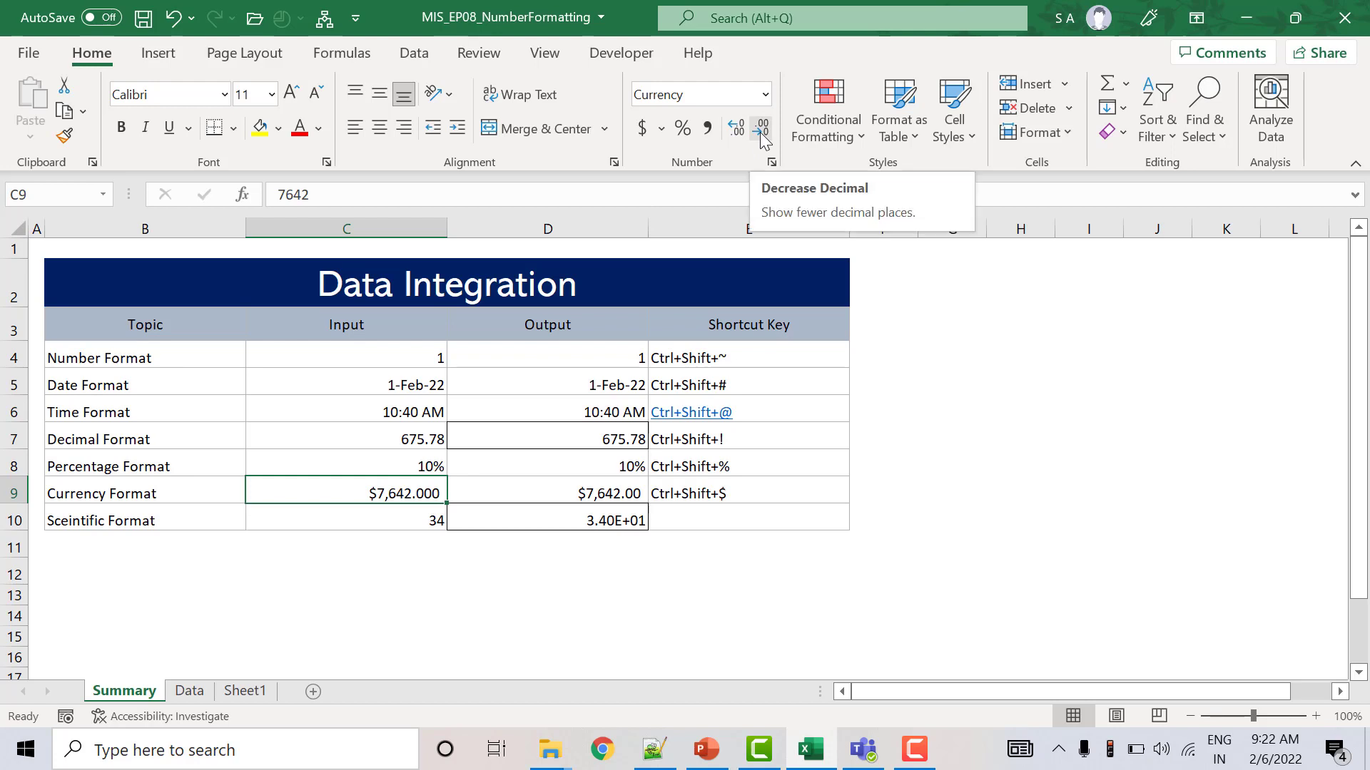
left_click(760, 131)
left_click(759, 131)
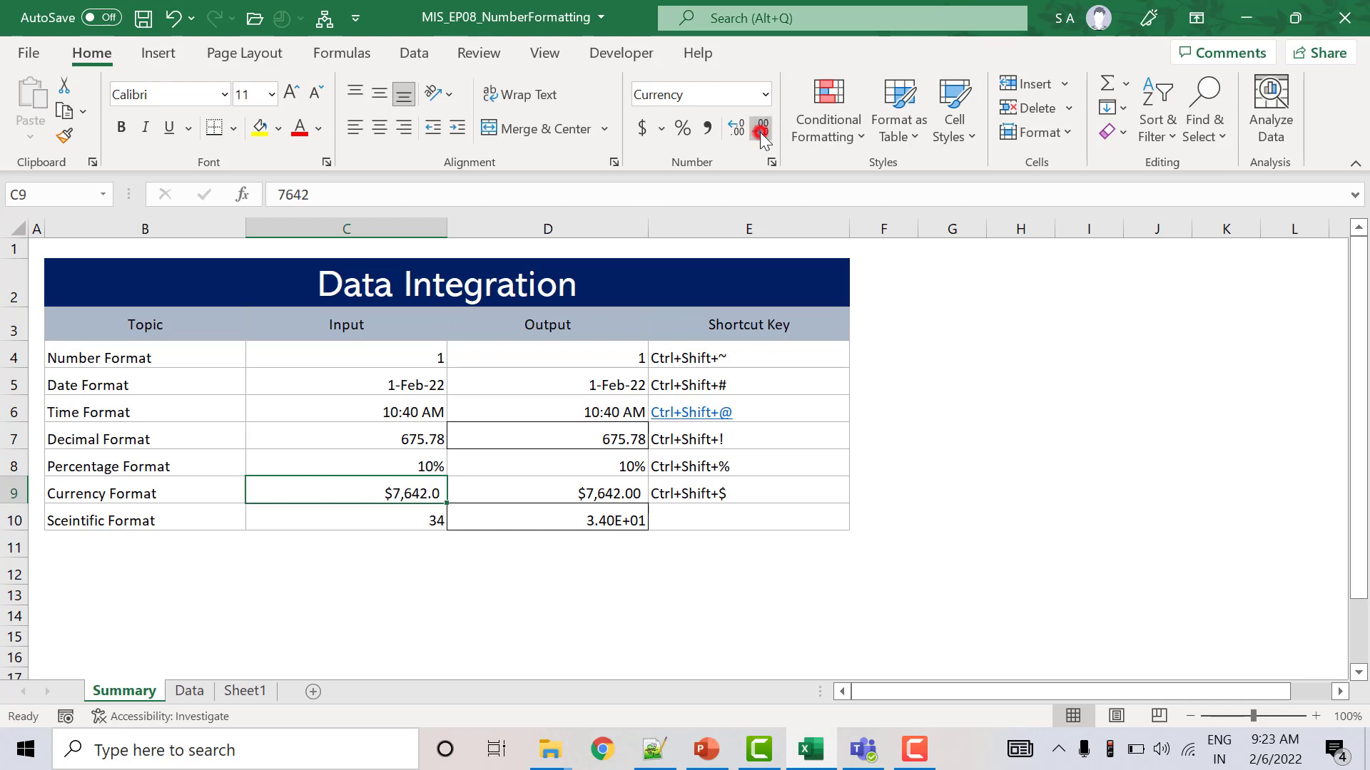
left_click(760, 132)
- Apply £ English (United Kingdom) accounting format to C9, showing £ 7,642.00
left_click(664, 129)
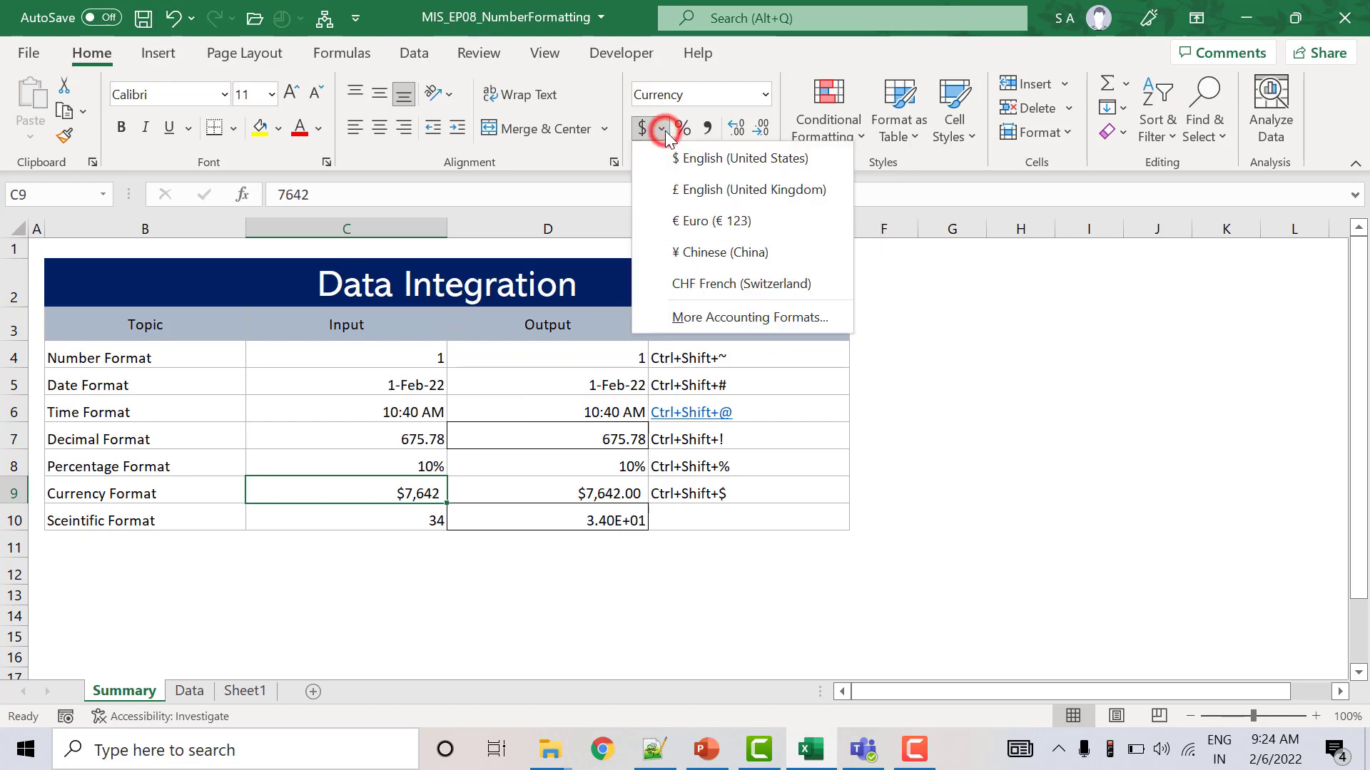
left_click(691, 190)
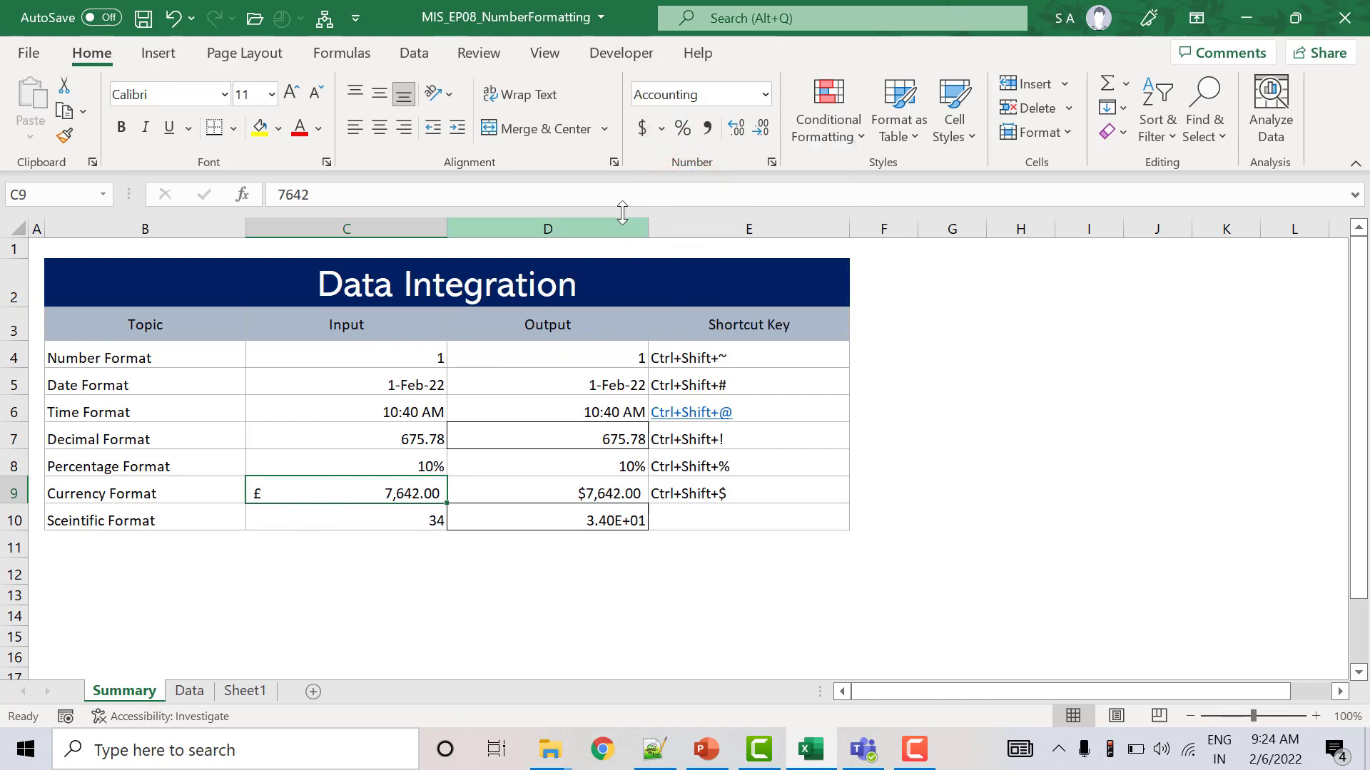
left_click(663, 127)
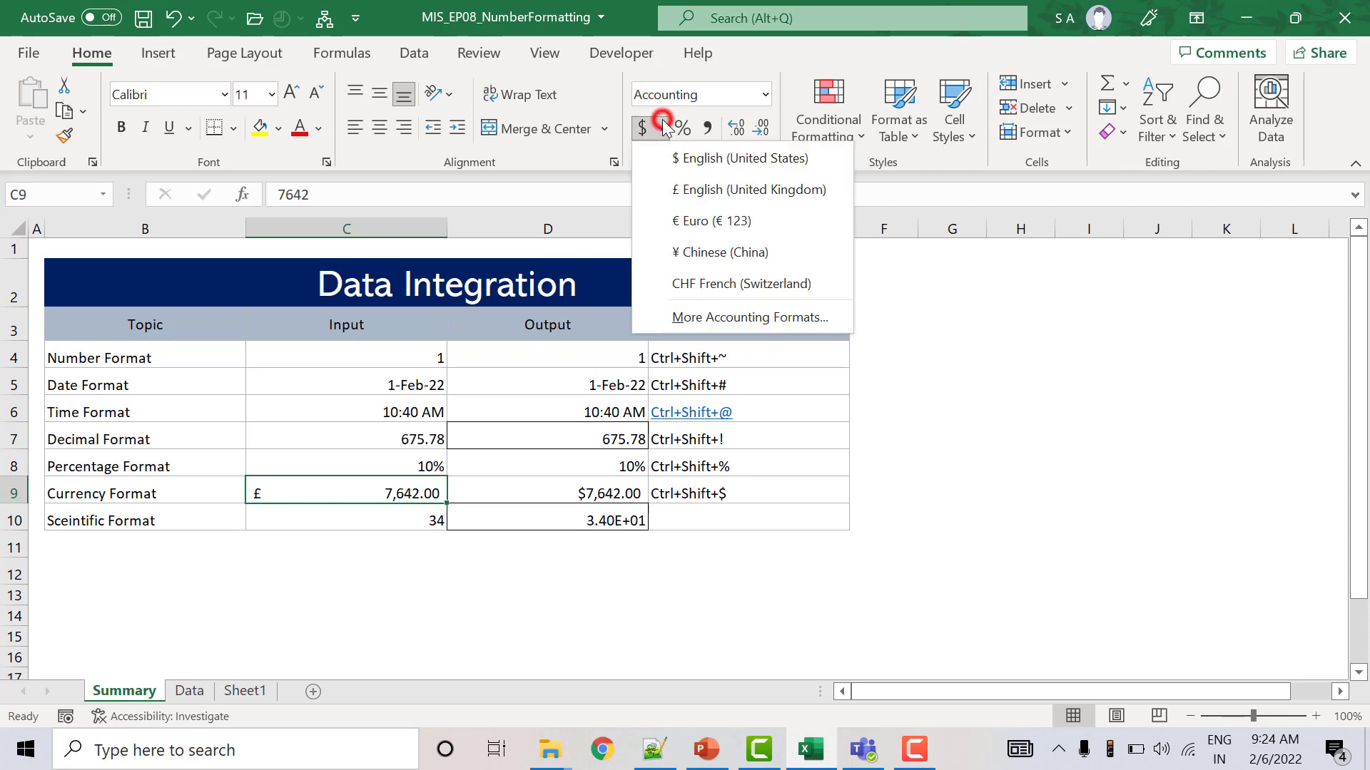
- Set C9's accounting symbol to ₹ Hindi in More Accounting Formats, showing ₹ 7,642.00
left_click(711, 320)
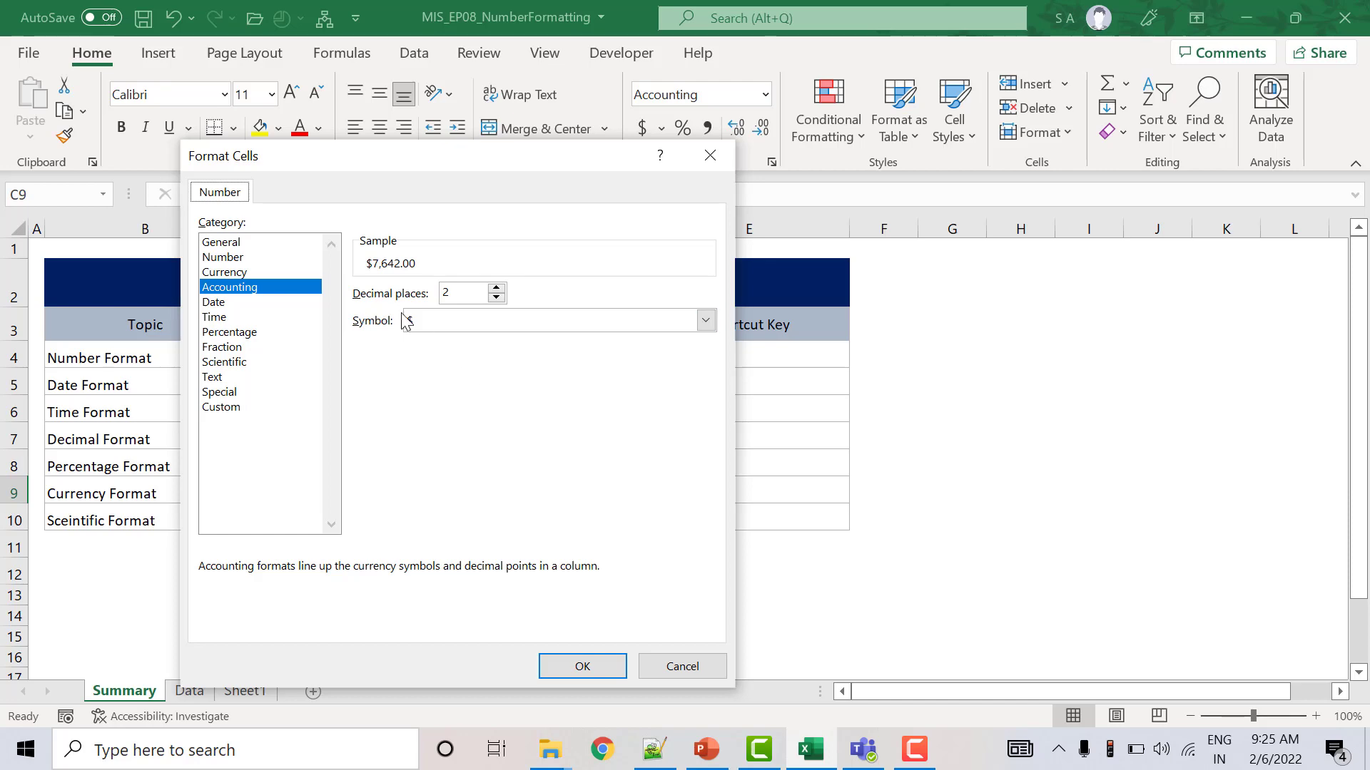
left_click(705, 329)
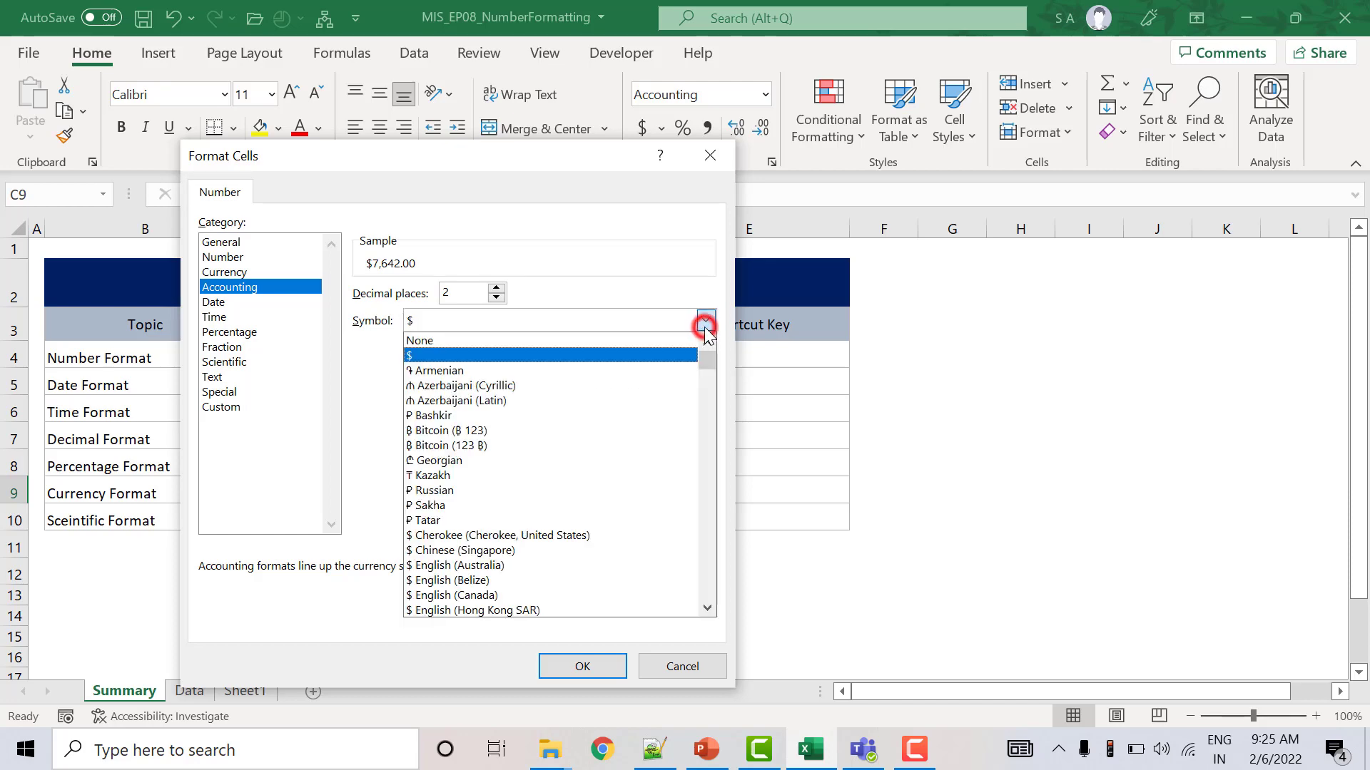
left_click_drag(708, 362, 707, 418)
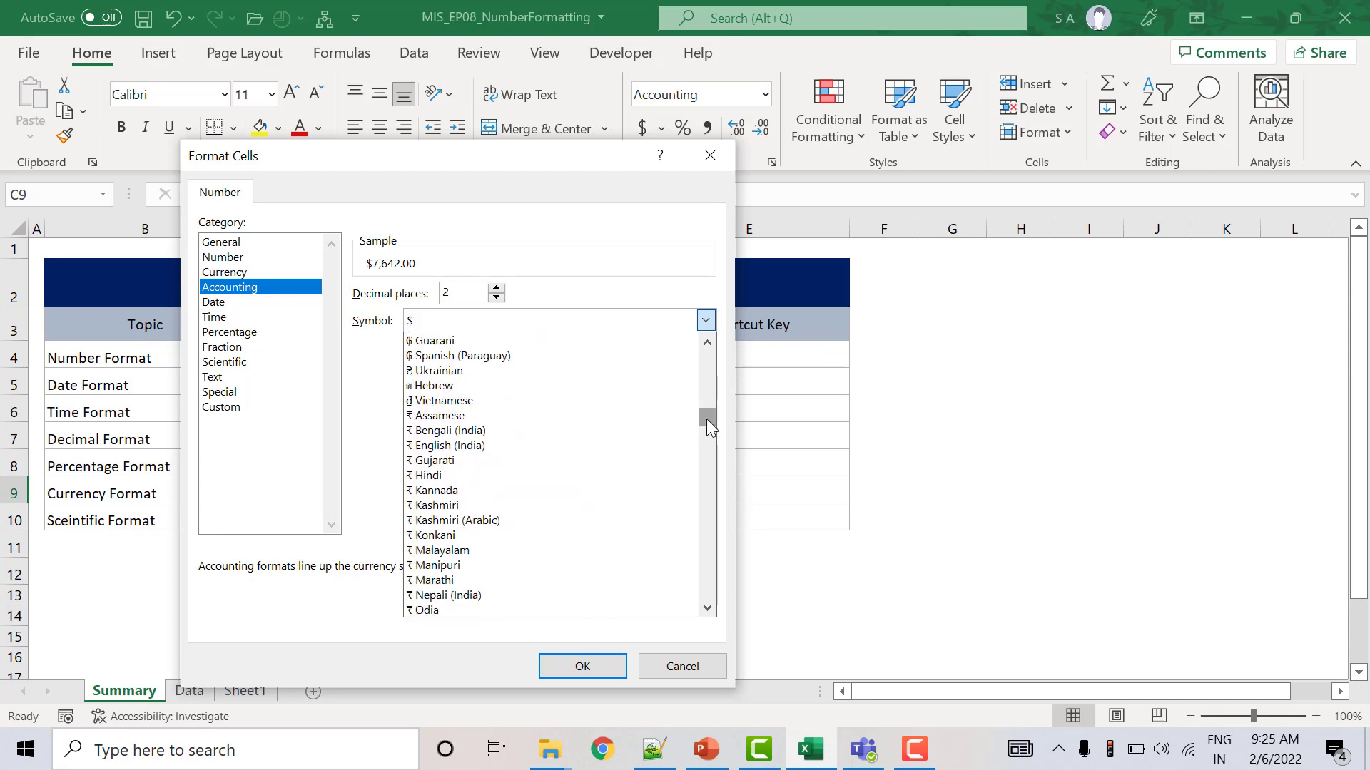
left_click(428, 475)
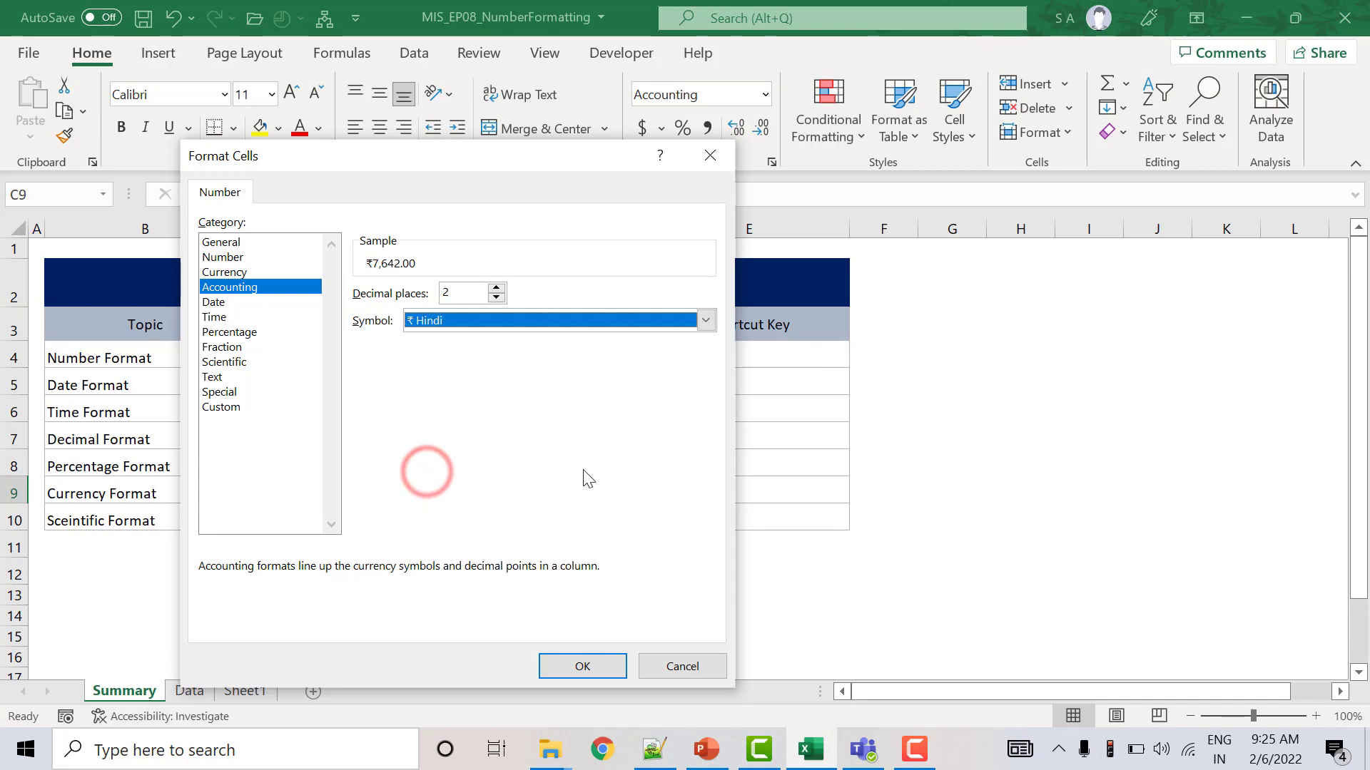
left_click(585, 665)
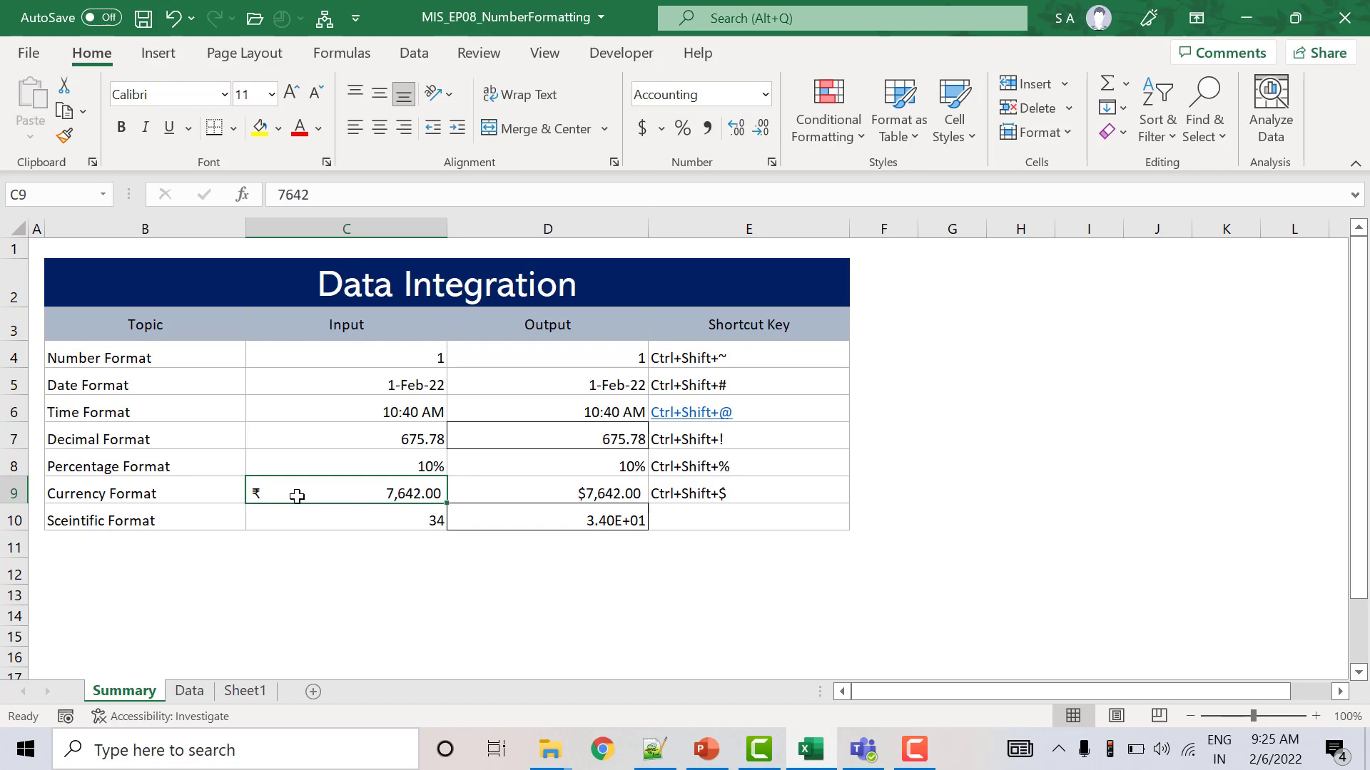
left_click(398, 491)
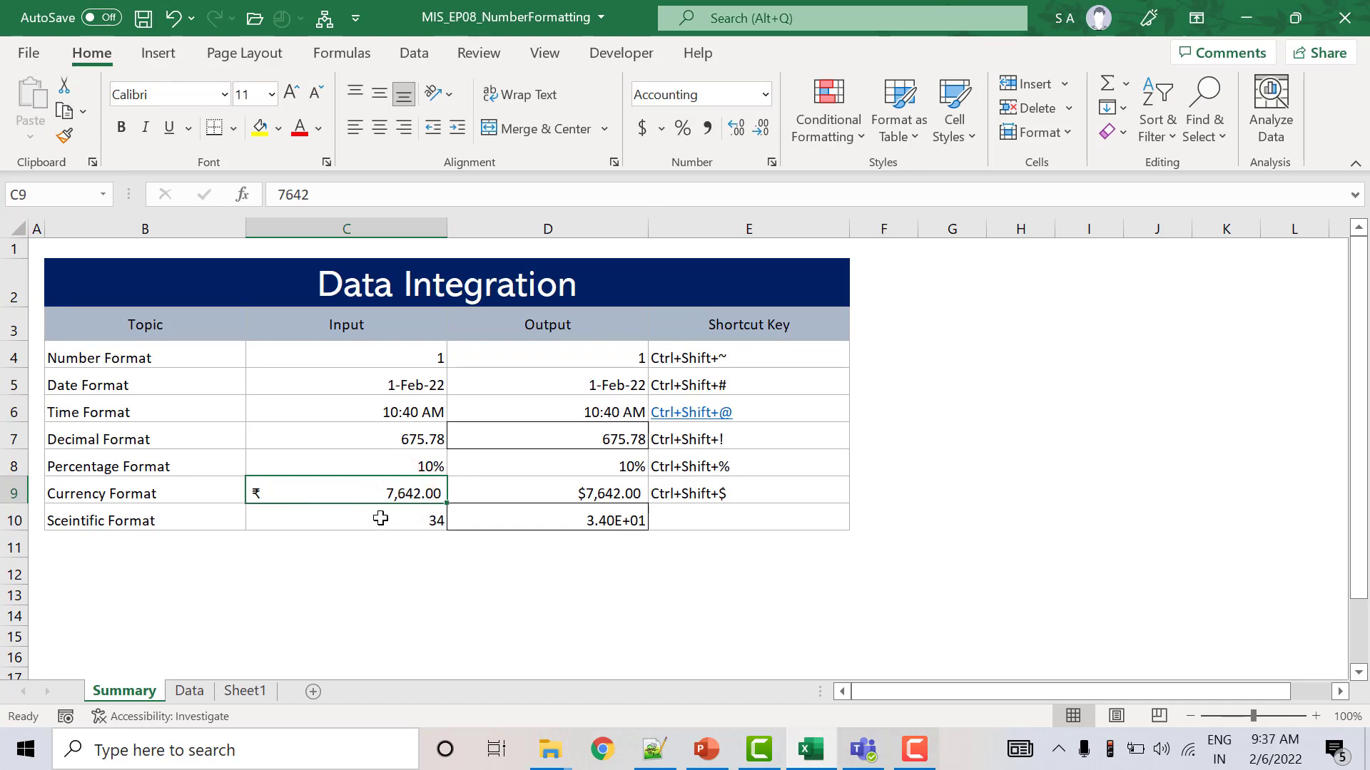
- Show C10's 34 as 3.40E+01 and enter Ctrl+Shift+^ as its shortcut in E10
left_click(380, 519)
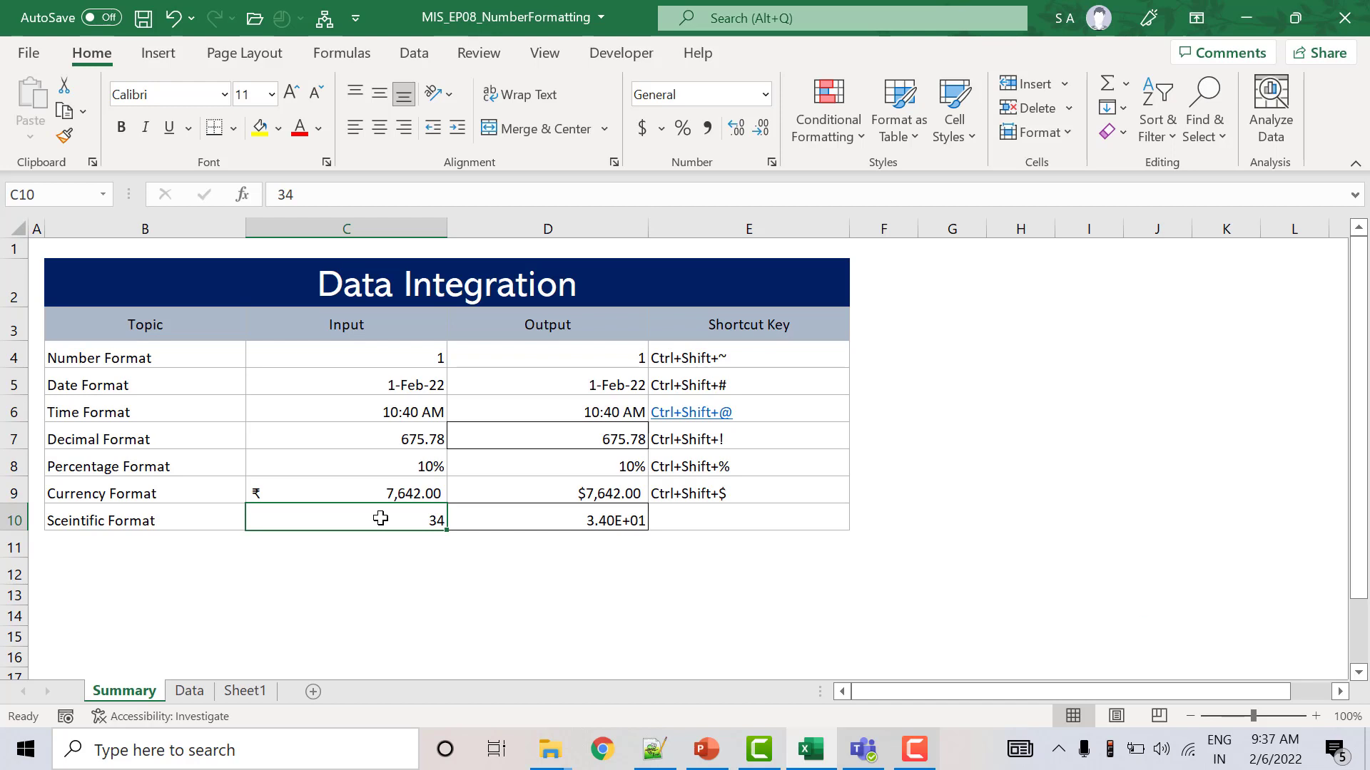
key("ctrl+shift+asciicircum")
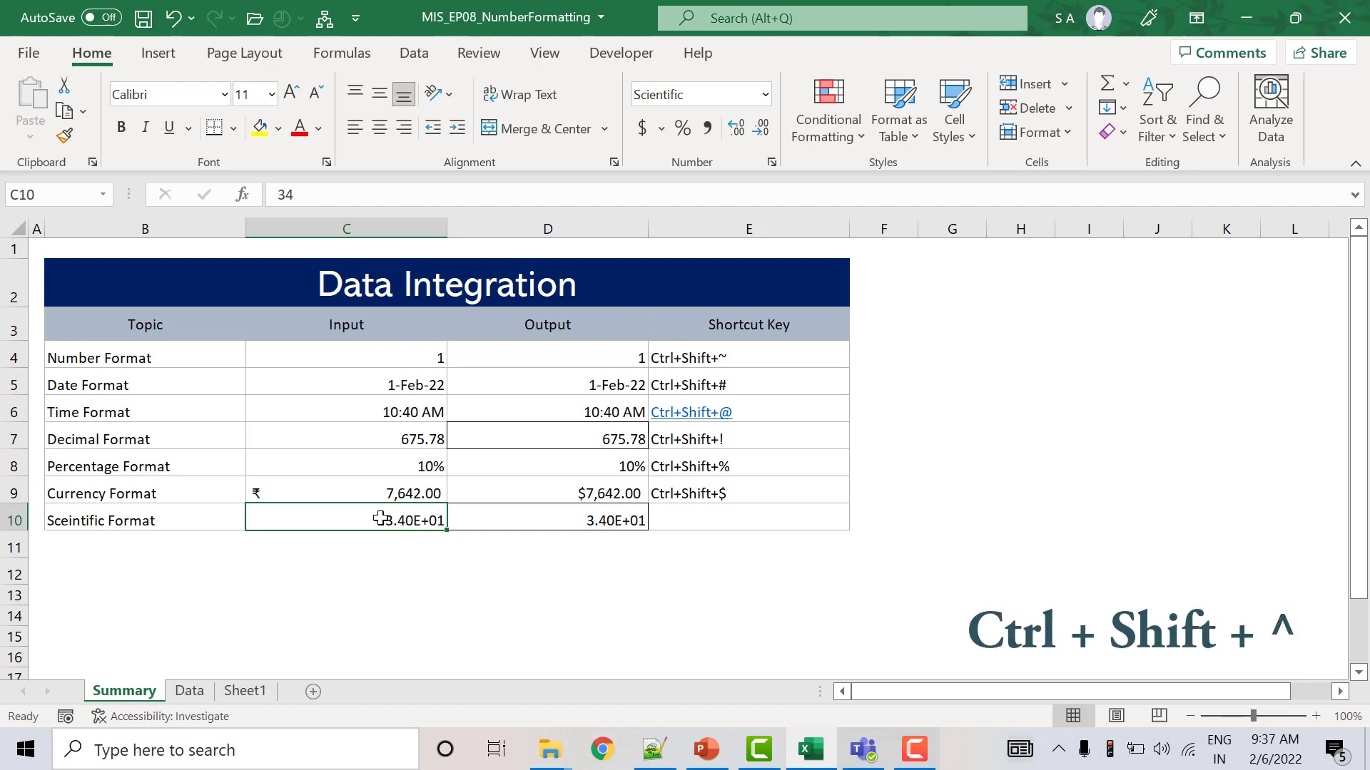
left_click(780, 511)
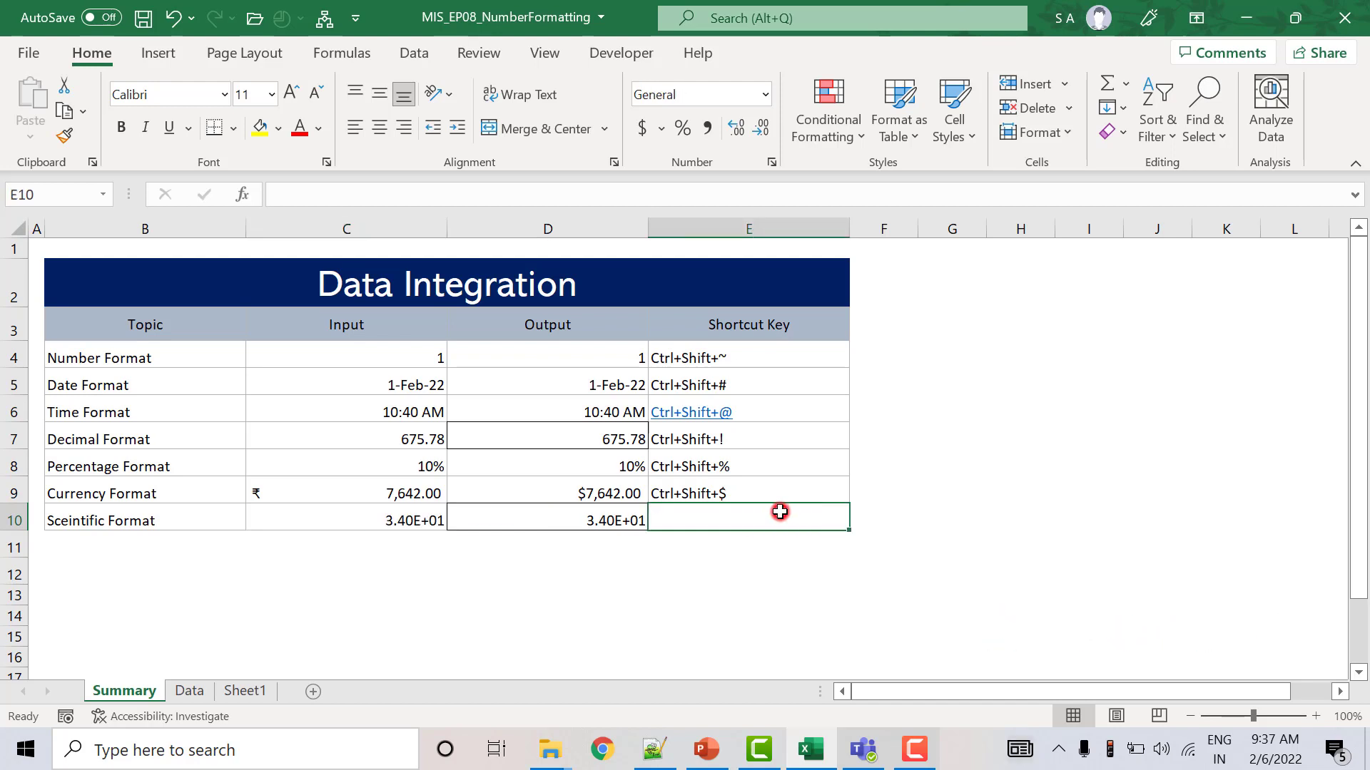
type("Ctrl")
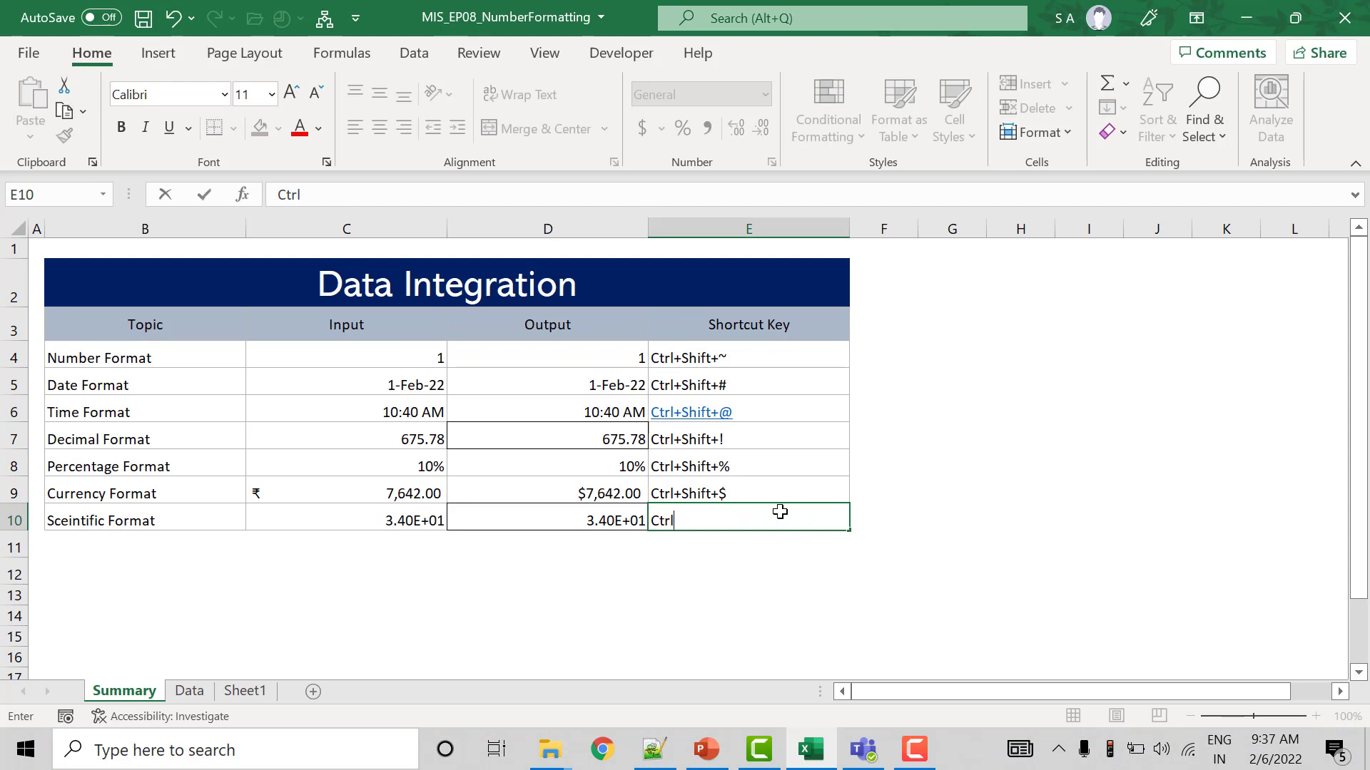
type("+Shi")
type("ft+^")
key("ctrl+Return")
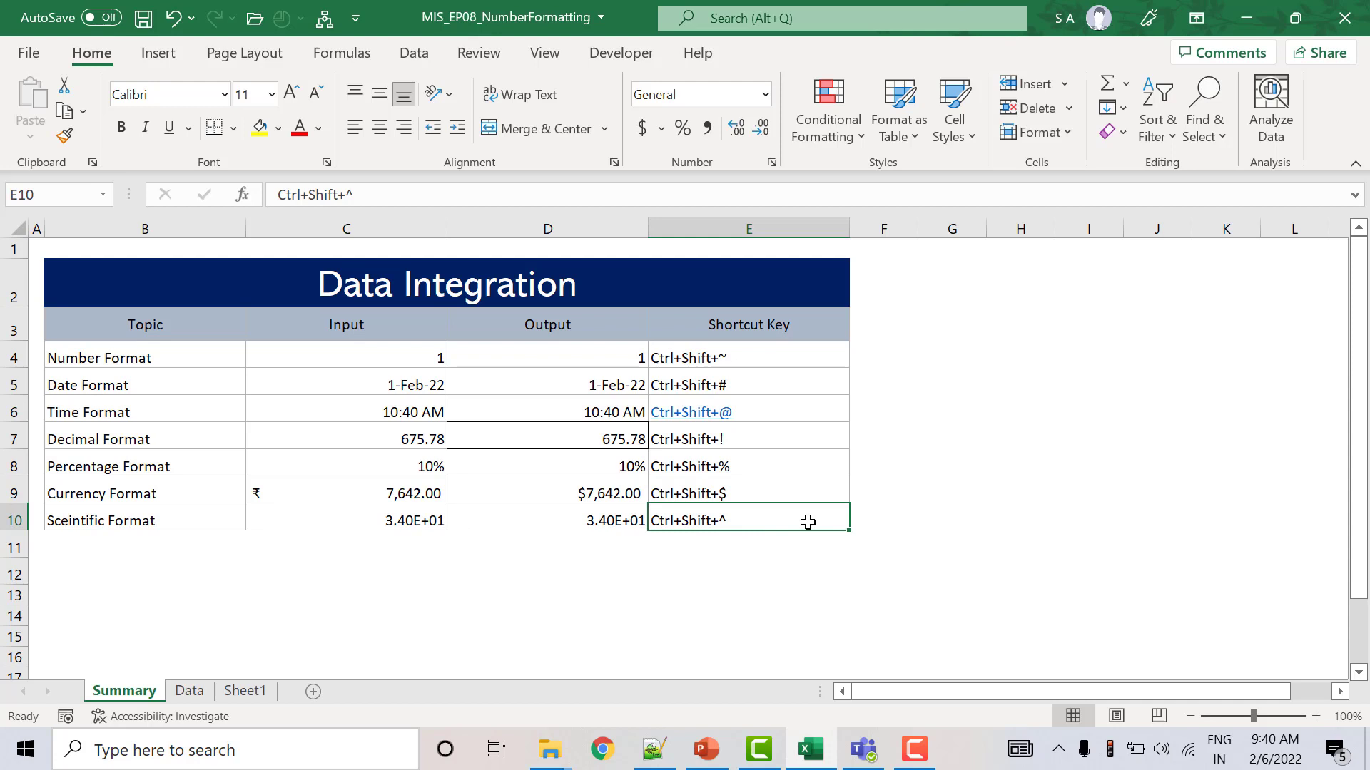
- On the Data sheet, format the DOJ values in column B as dates like 28-Apr-05
left_click(189, 691)
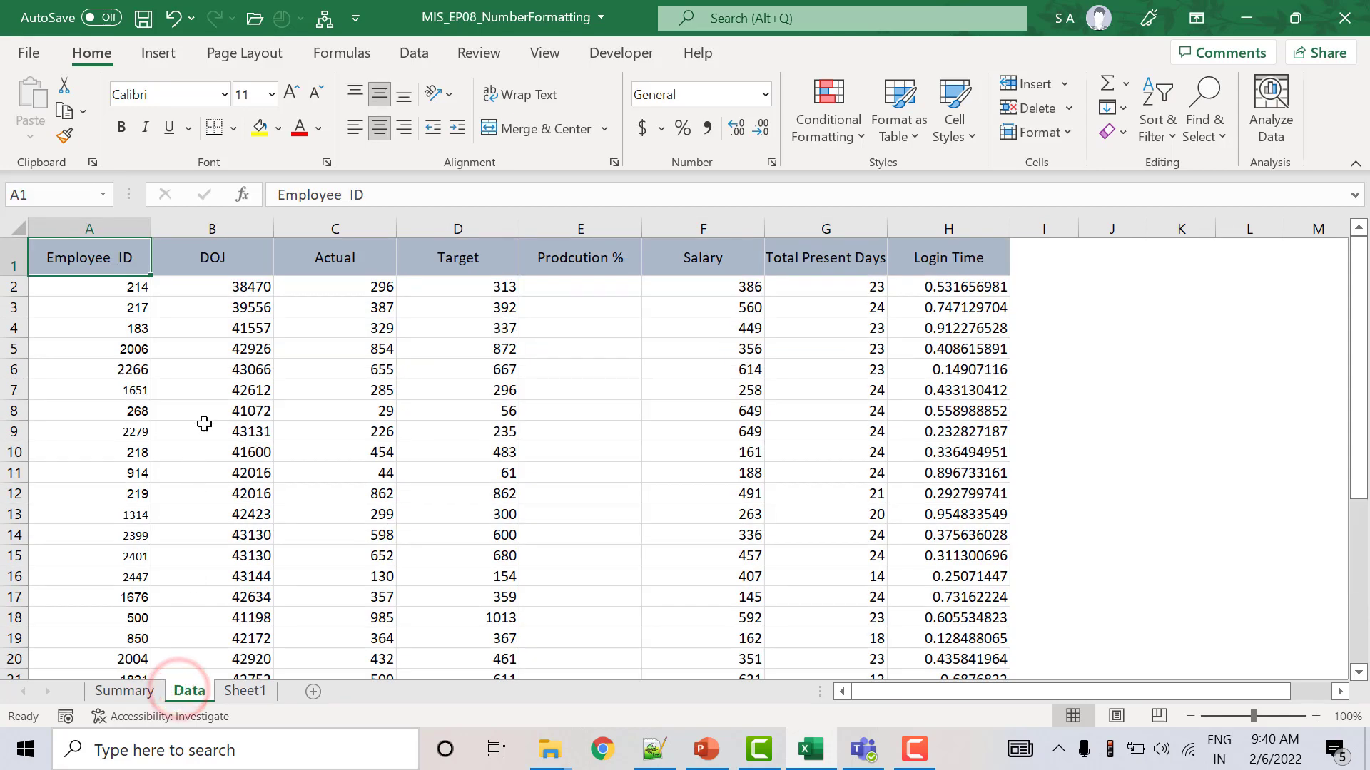
left_click(240, 288)
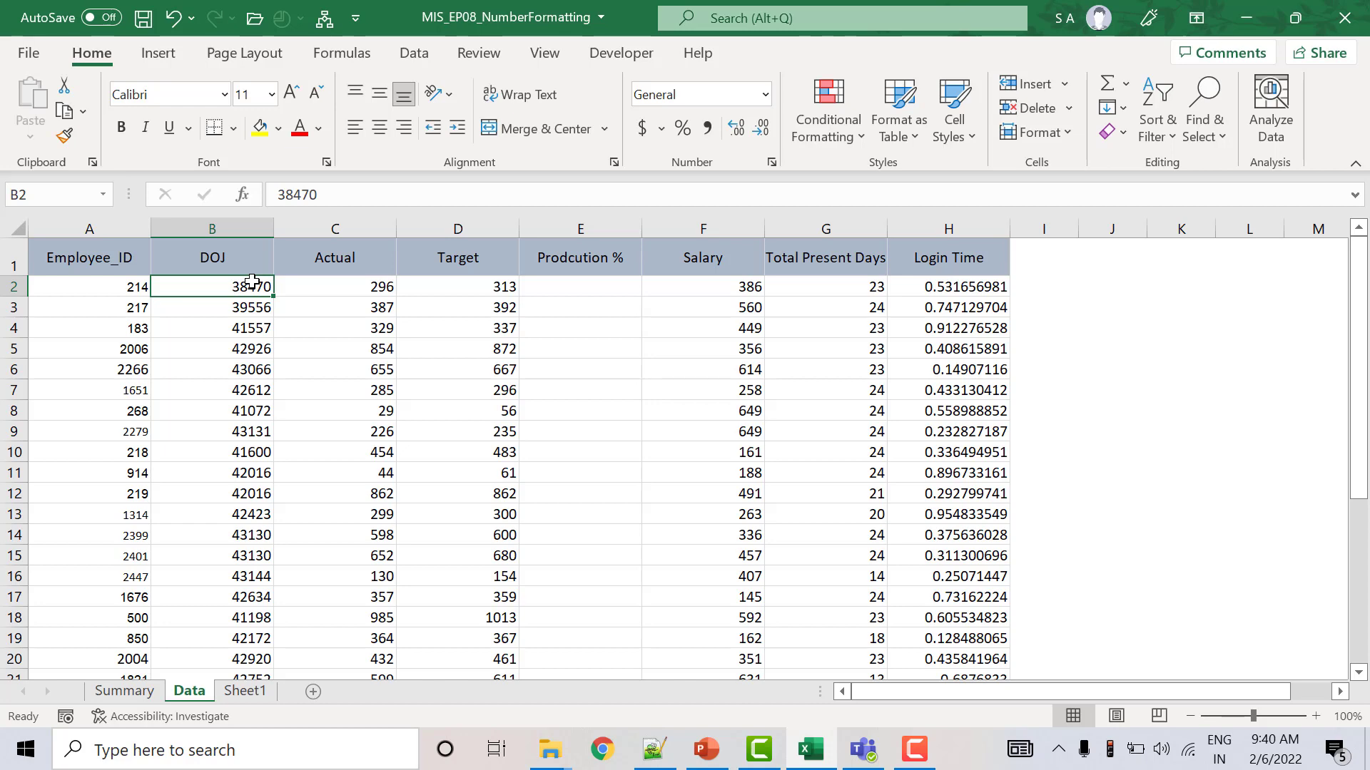
key("ctrl+shift+Down")
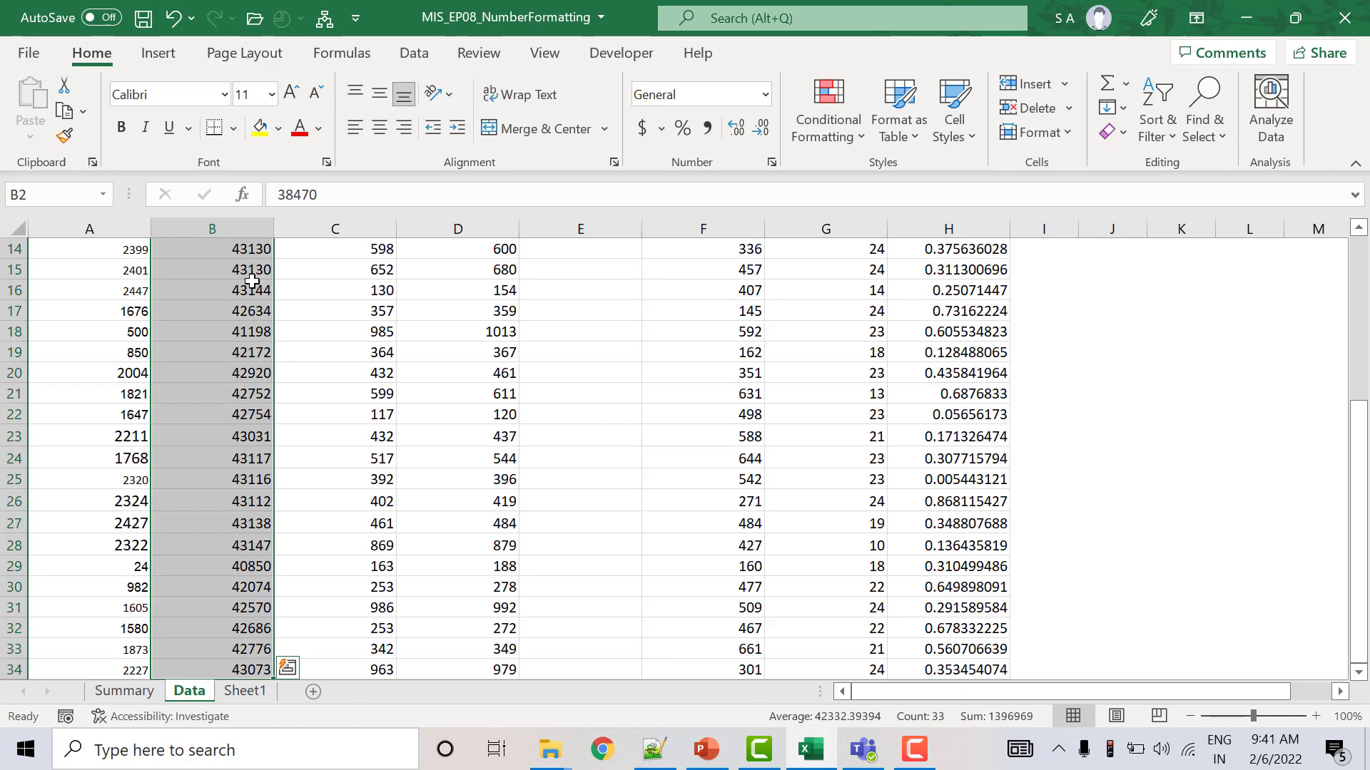
key("ctrl+shift+3")
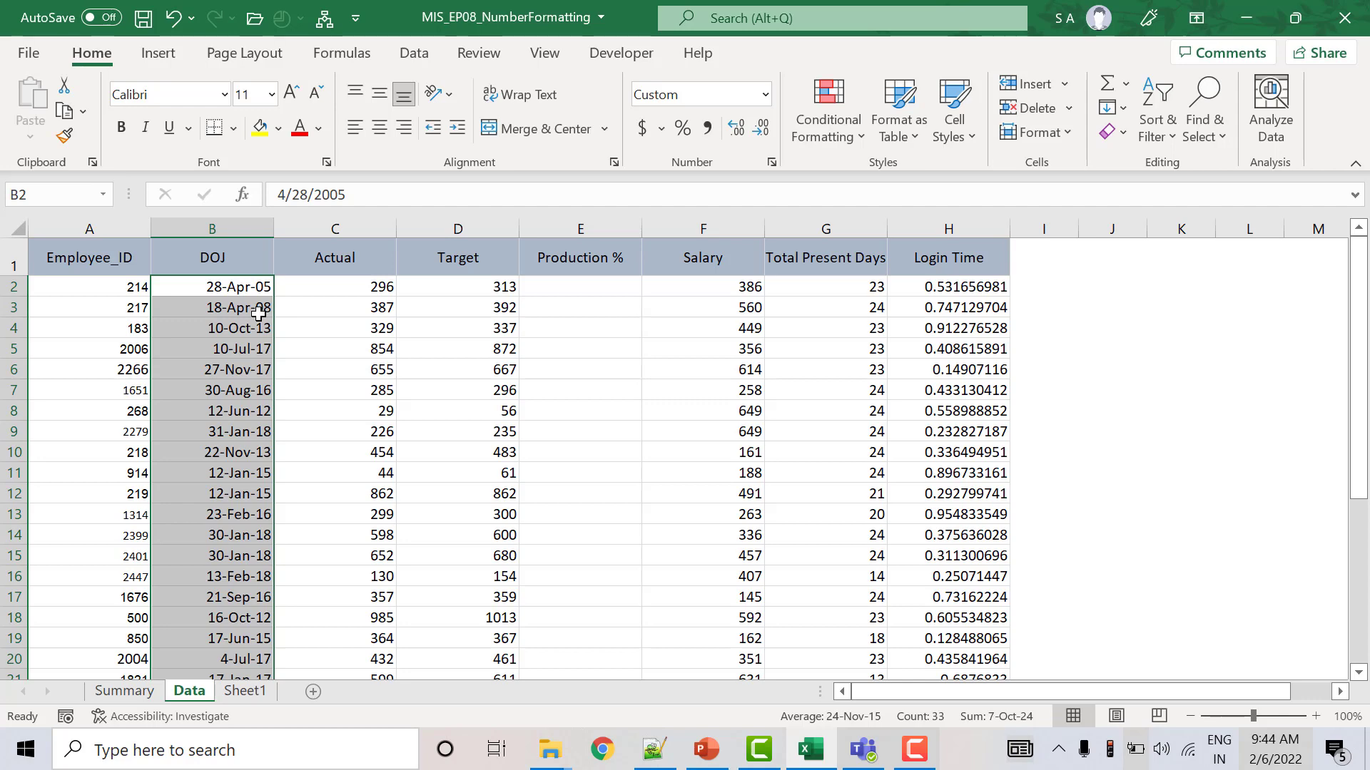
- Enter the ratio formula =C2/D2 in the first Production % cell, E2
left_click(617, 290)
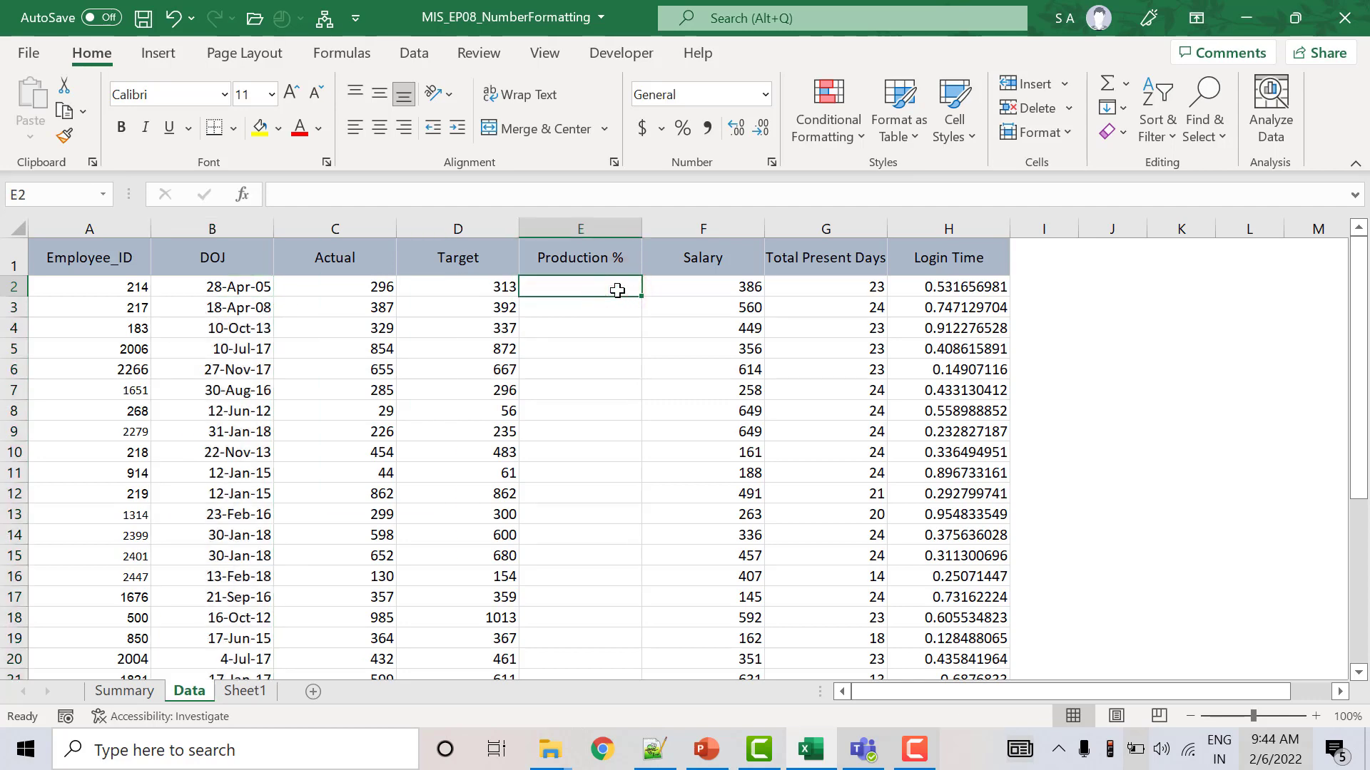
type("=")
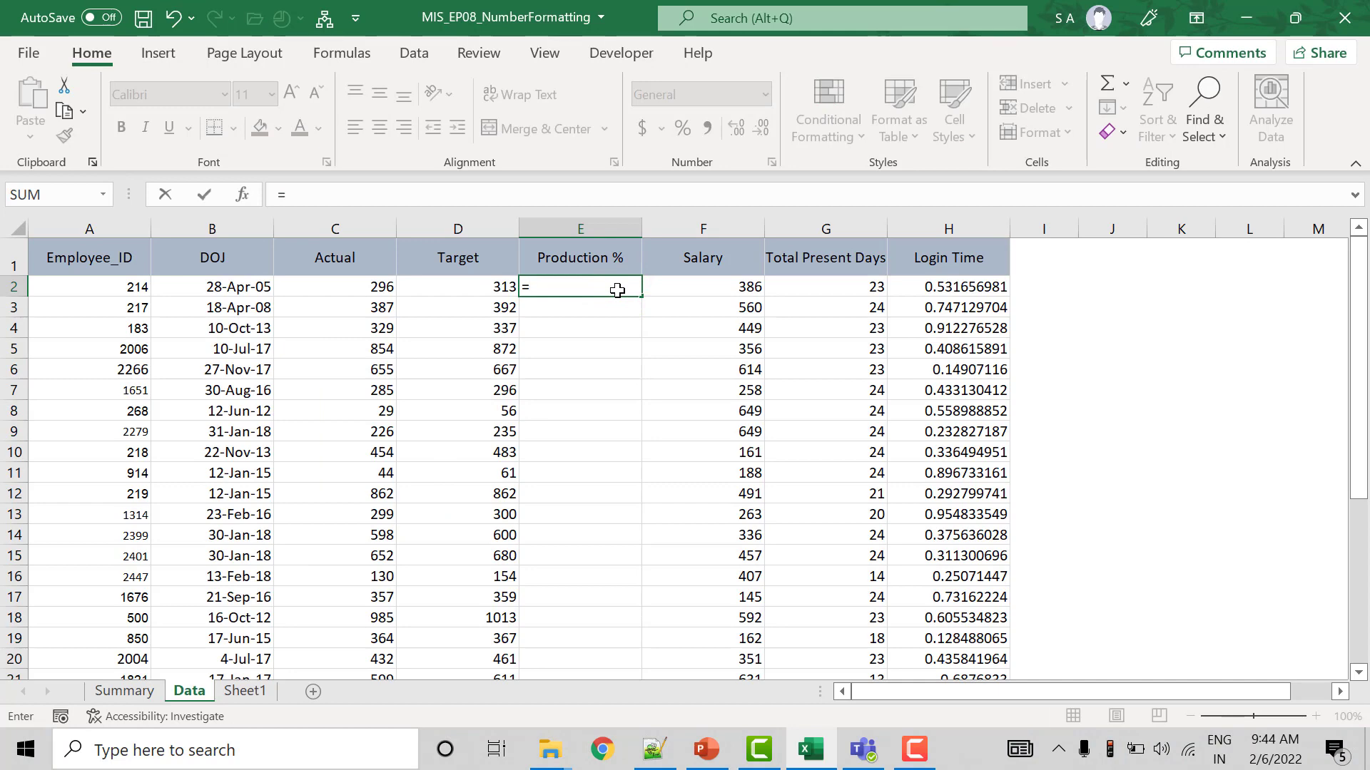
key("Left")
key("Left")
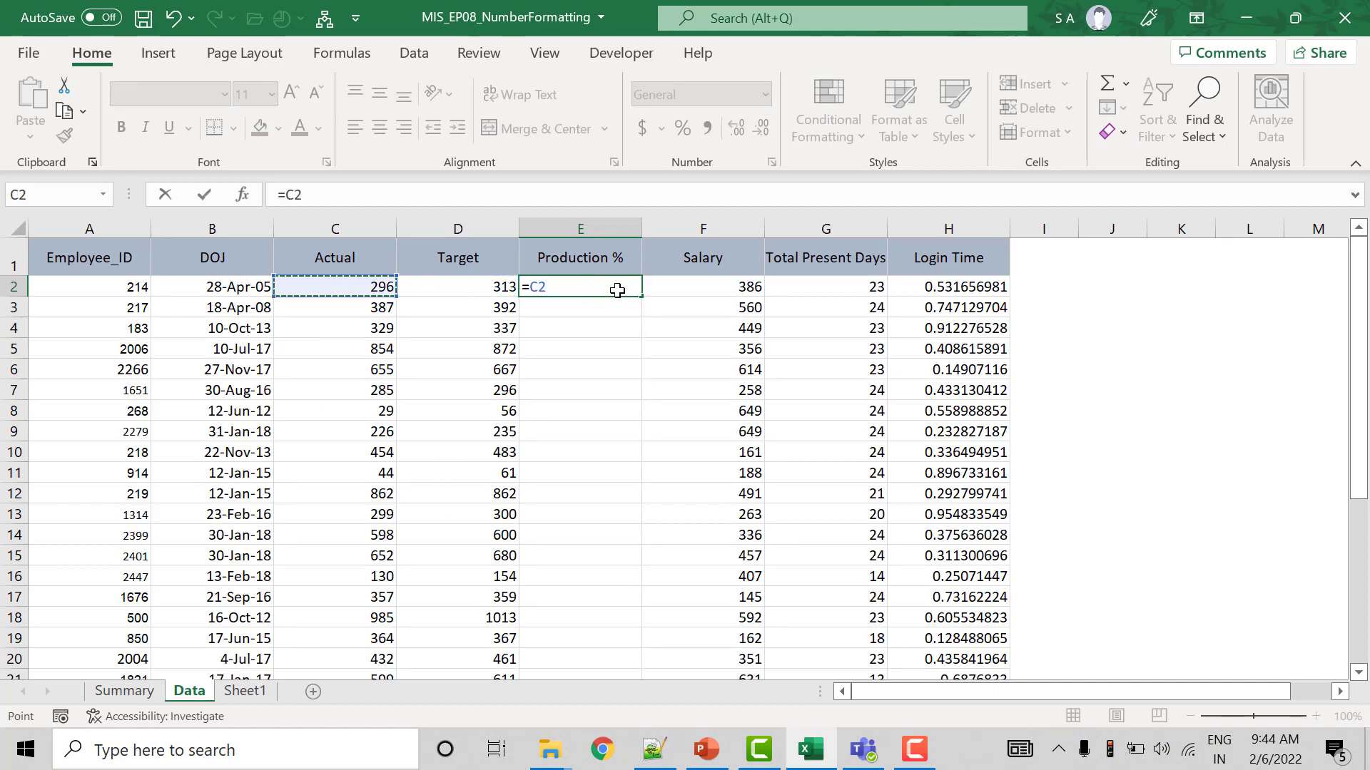
type("/")
key("Right")
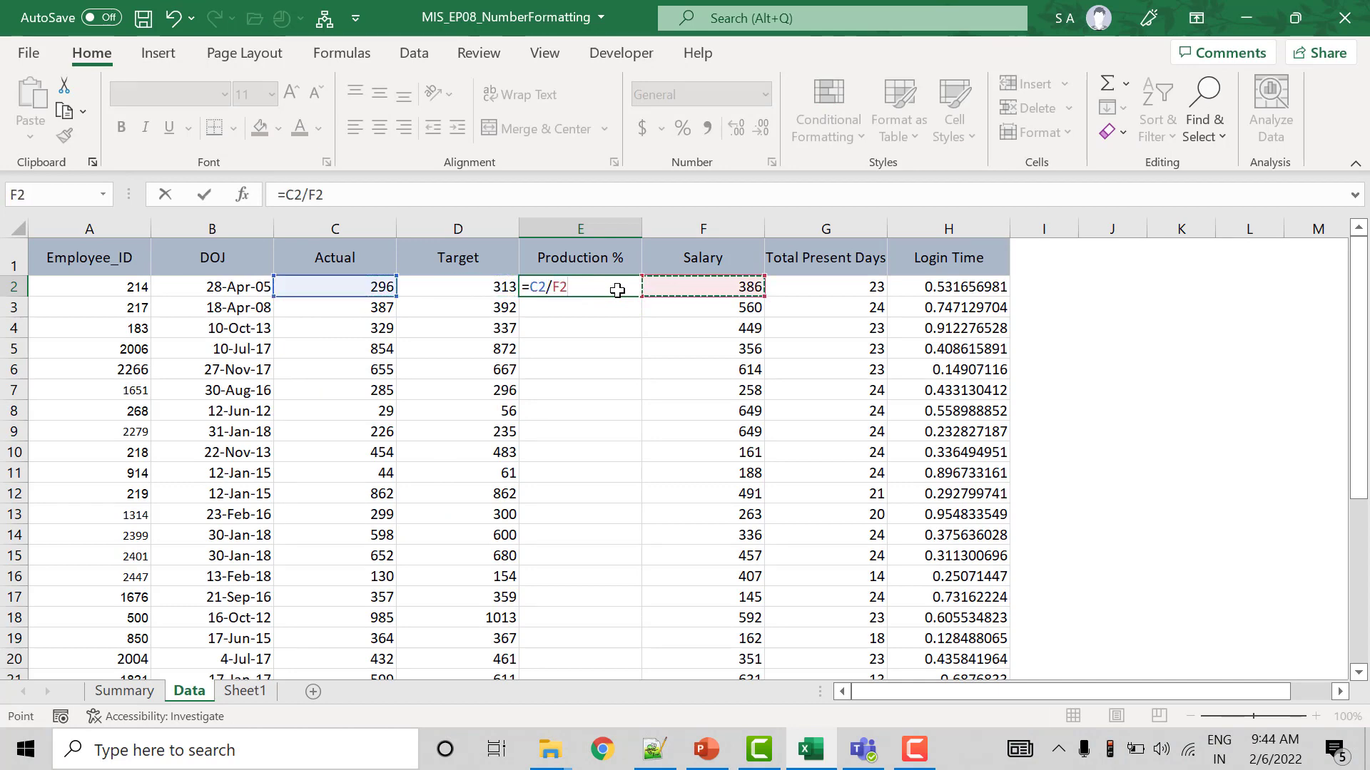
key("Left")
key("Left")
key("ctrl+Return")
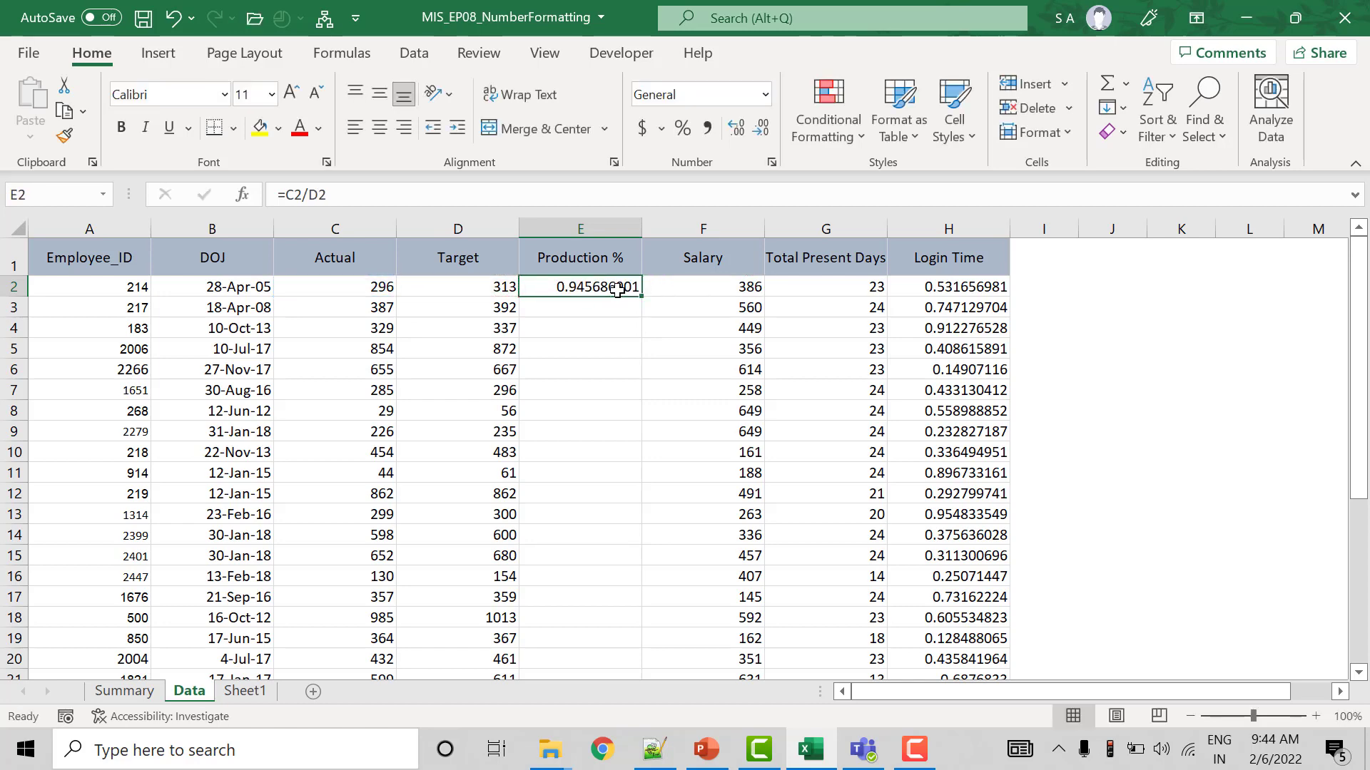
- Fill the formula down E2:E34 and format the results as whole percentages
key("Left")
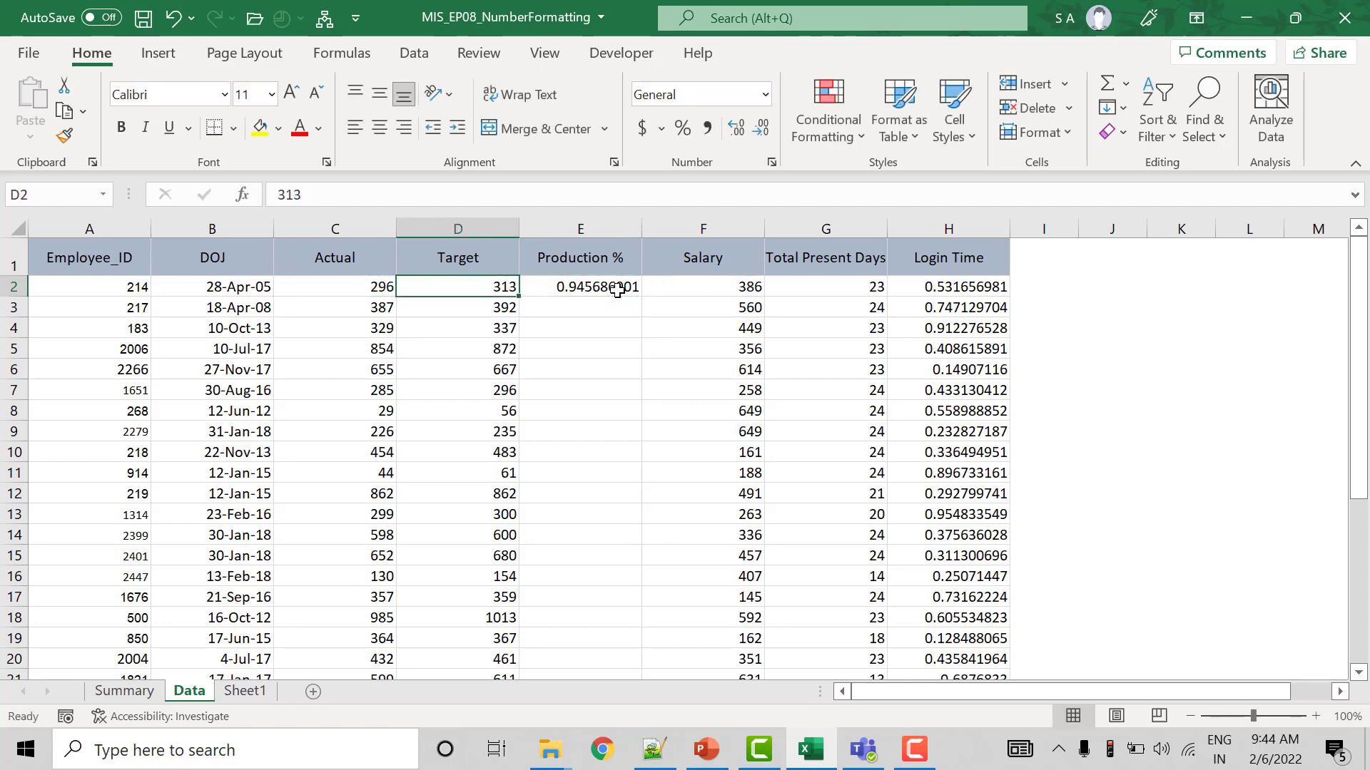
key("ctrl+Down")
key("Right")
key("ctrl+shift+Up")
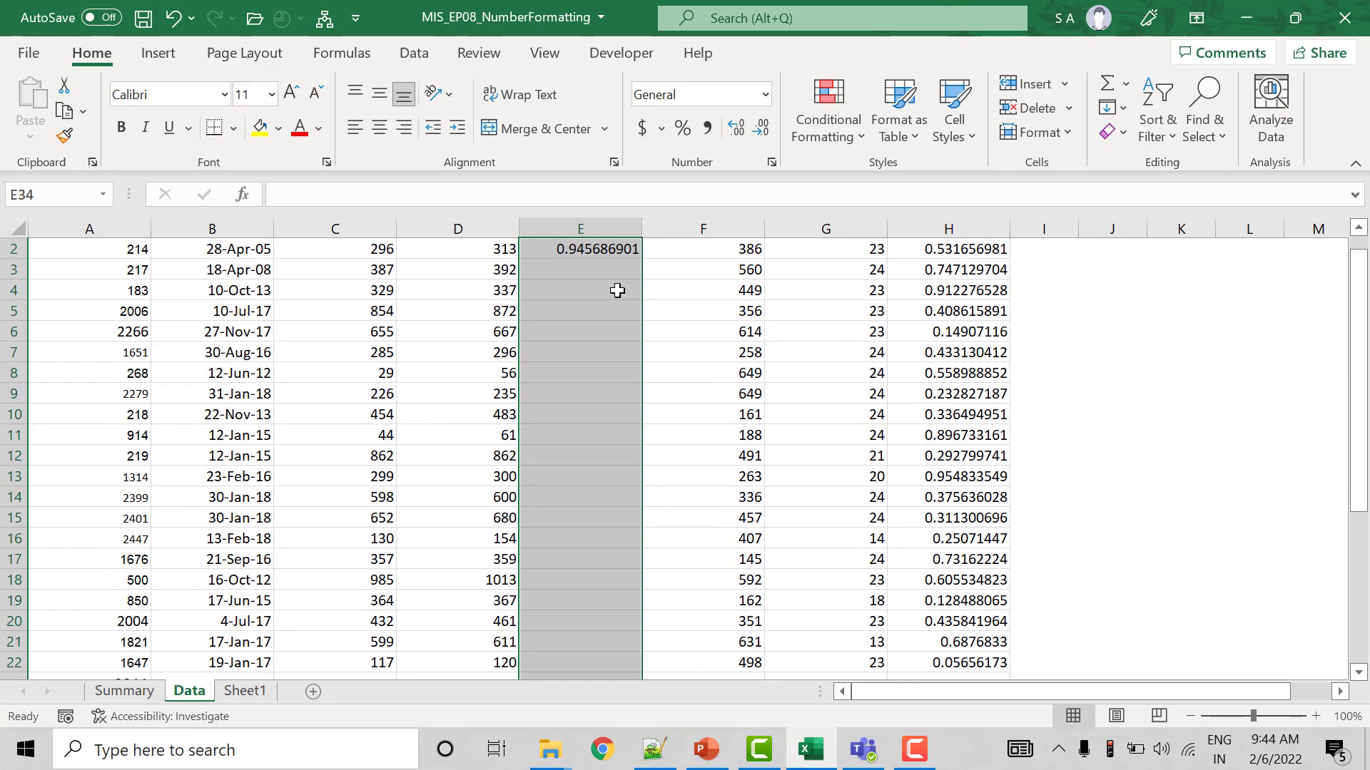
key("ctrl+d")
key("ctrl+Up")
key("Down")
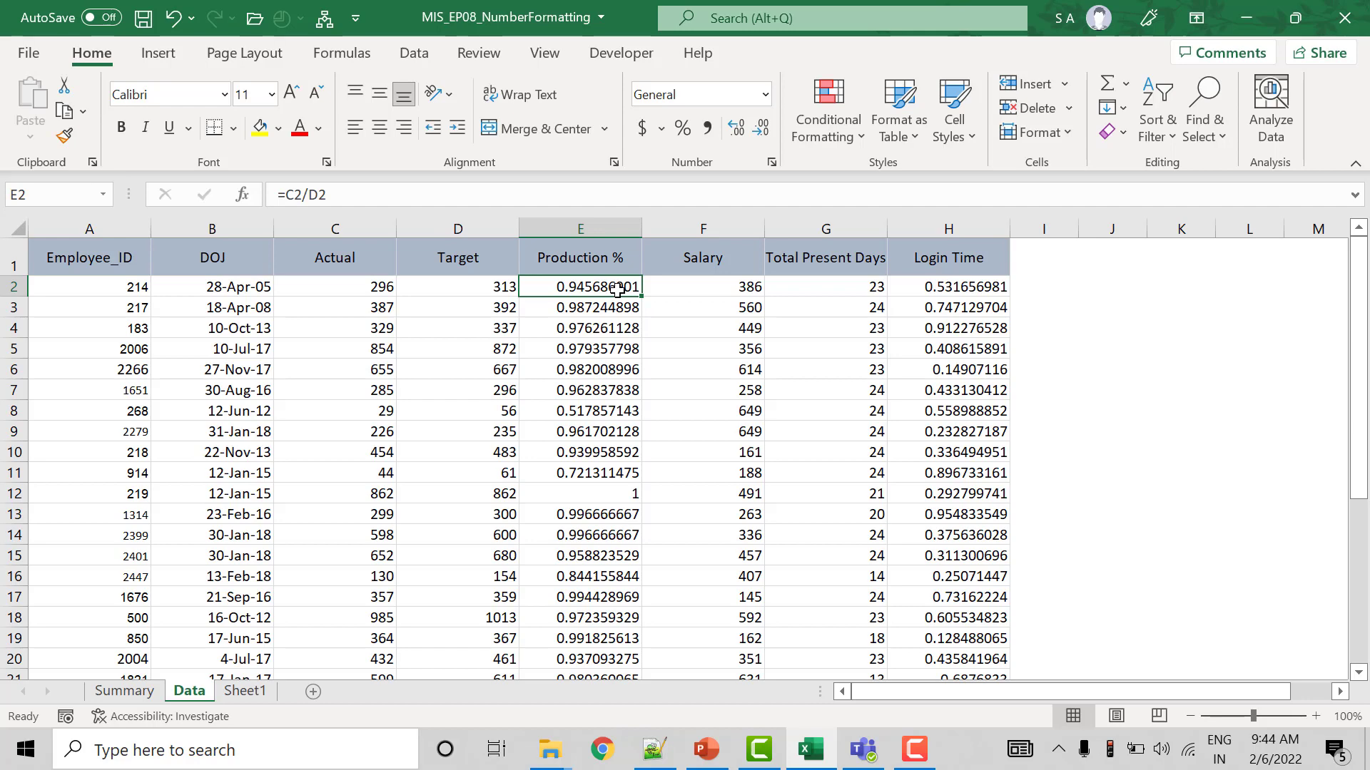
key("ctrl+shift+Down")
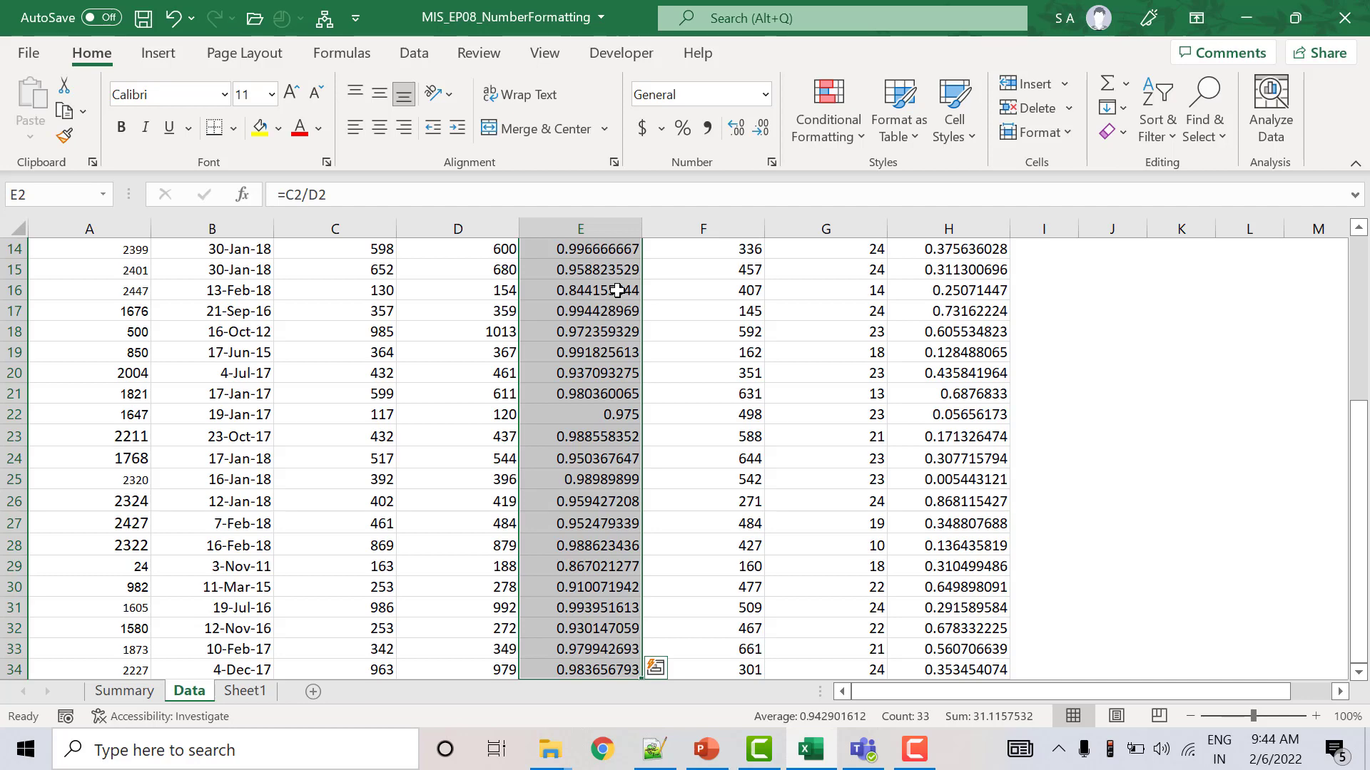
key("ctrl+shift+5")
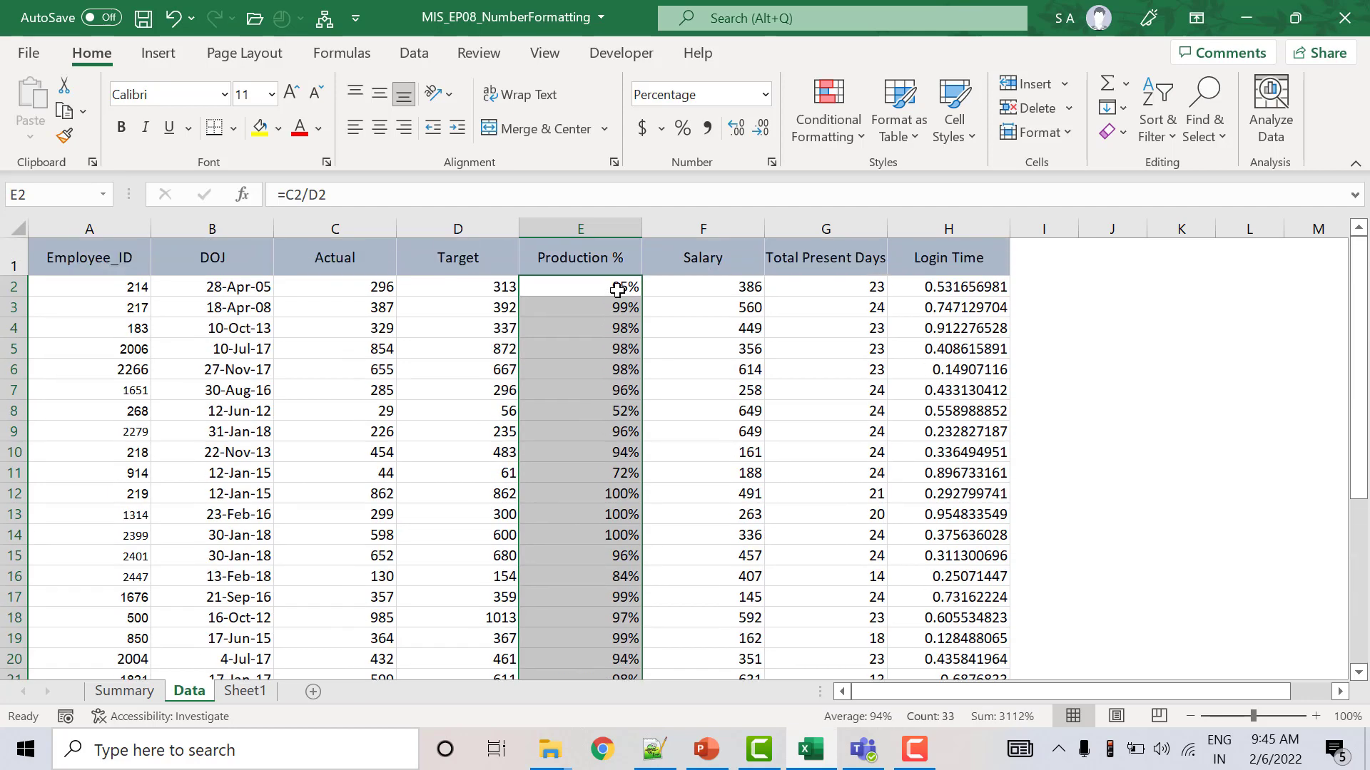
left_click(618, 289)
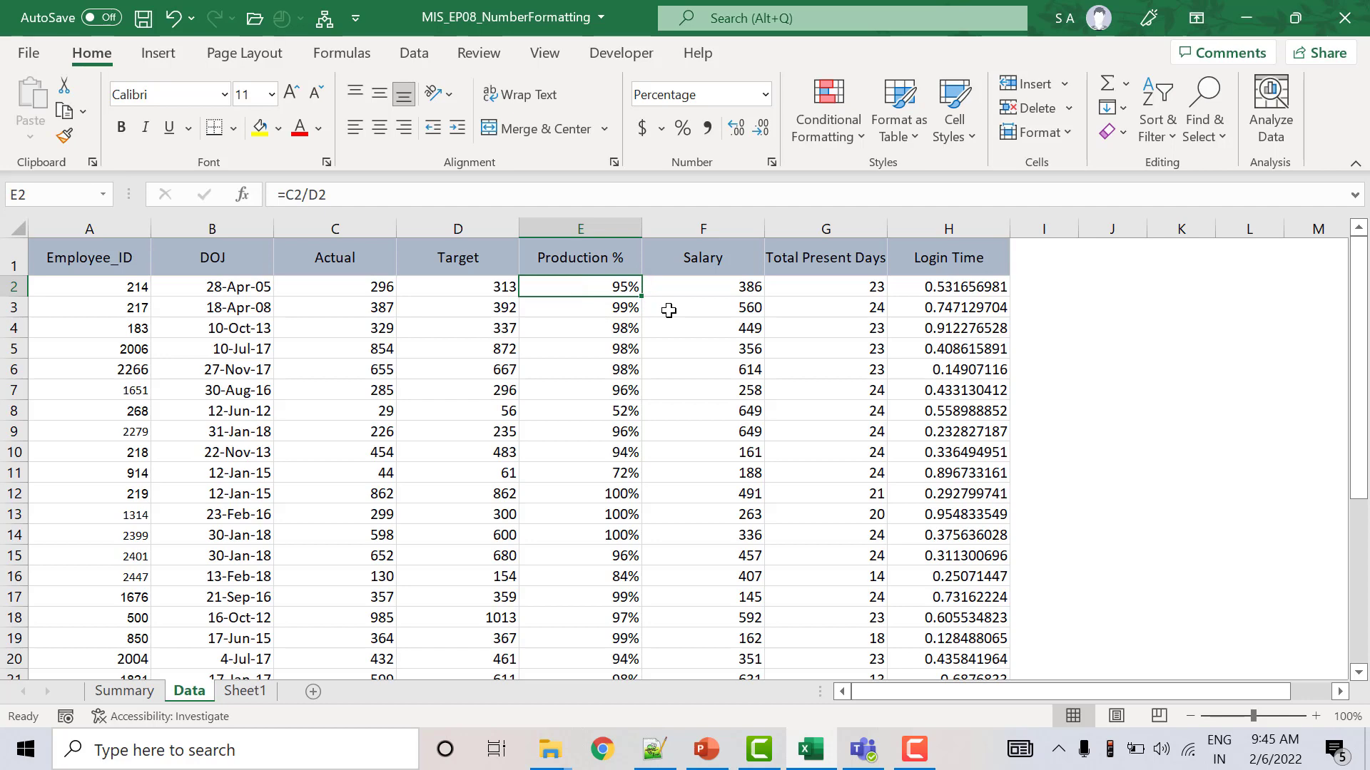
left_click(733, 282)
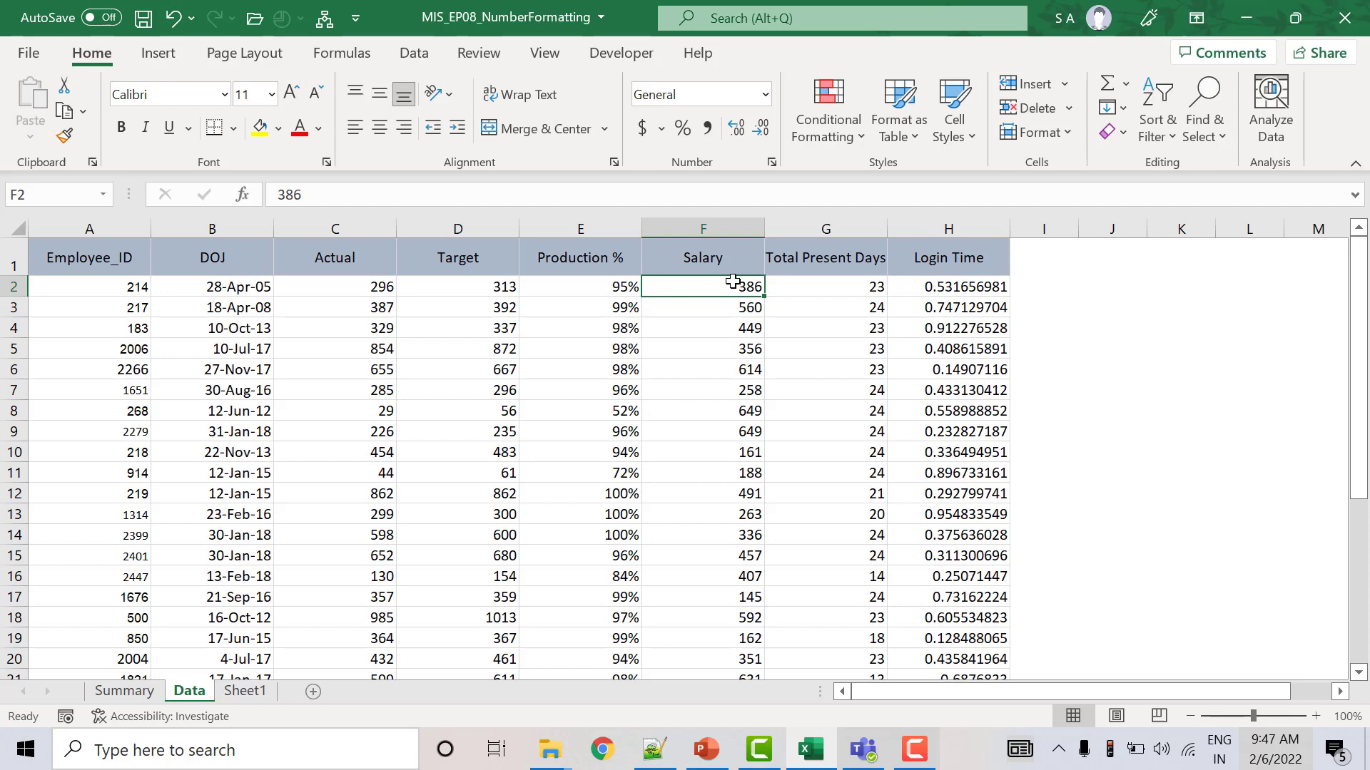
- Format the Salary values in F2:F34 as currency, like $386.00
key("ctrl+shift+Down")
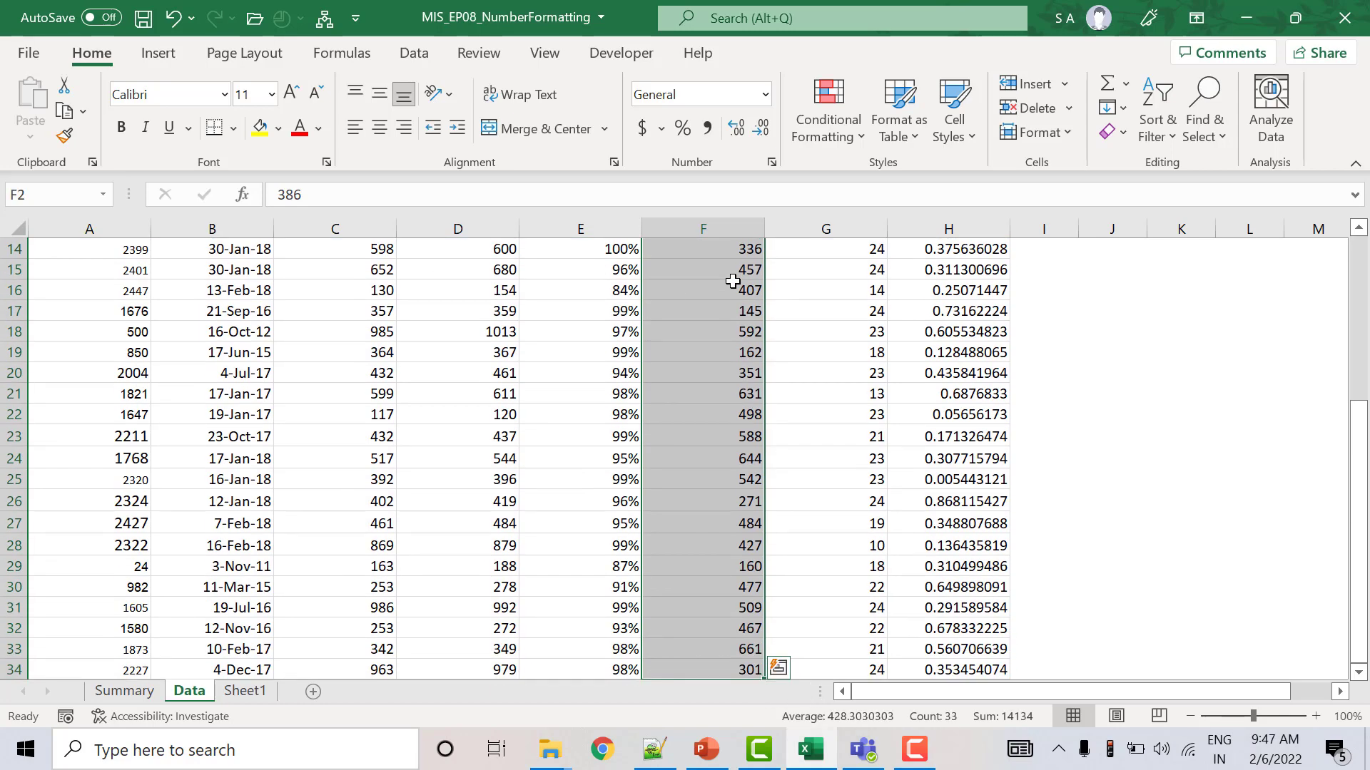
key("ctrl+shift+4")
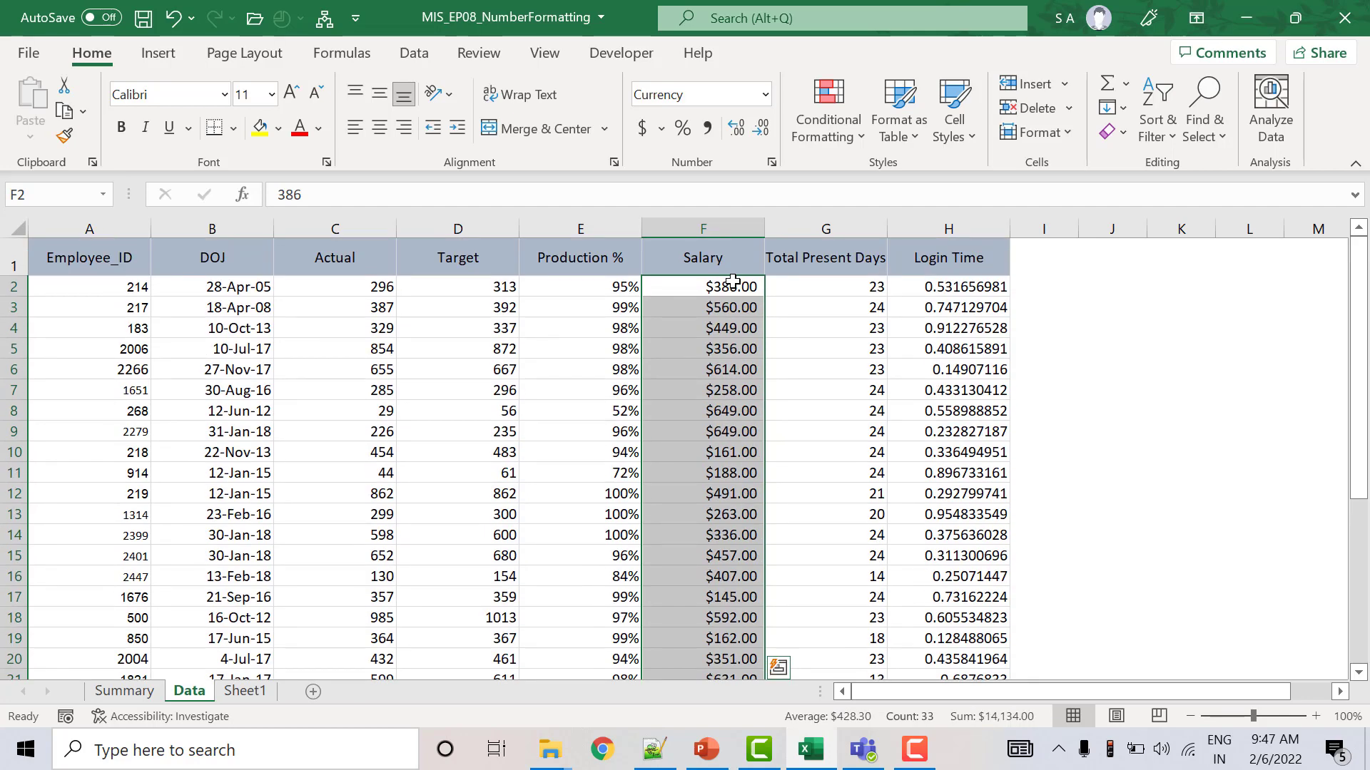
left_click(833, 280)
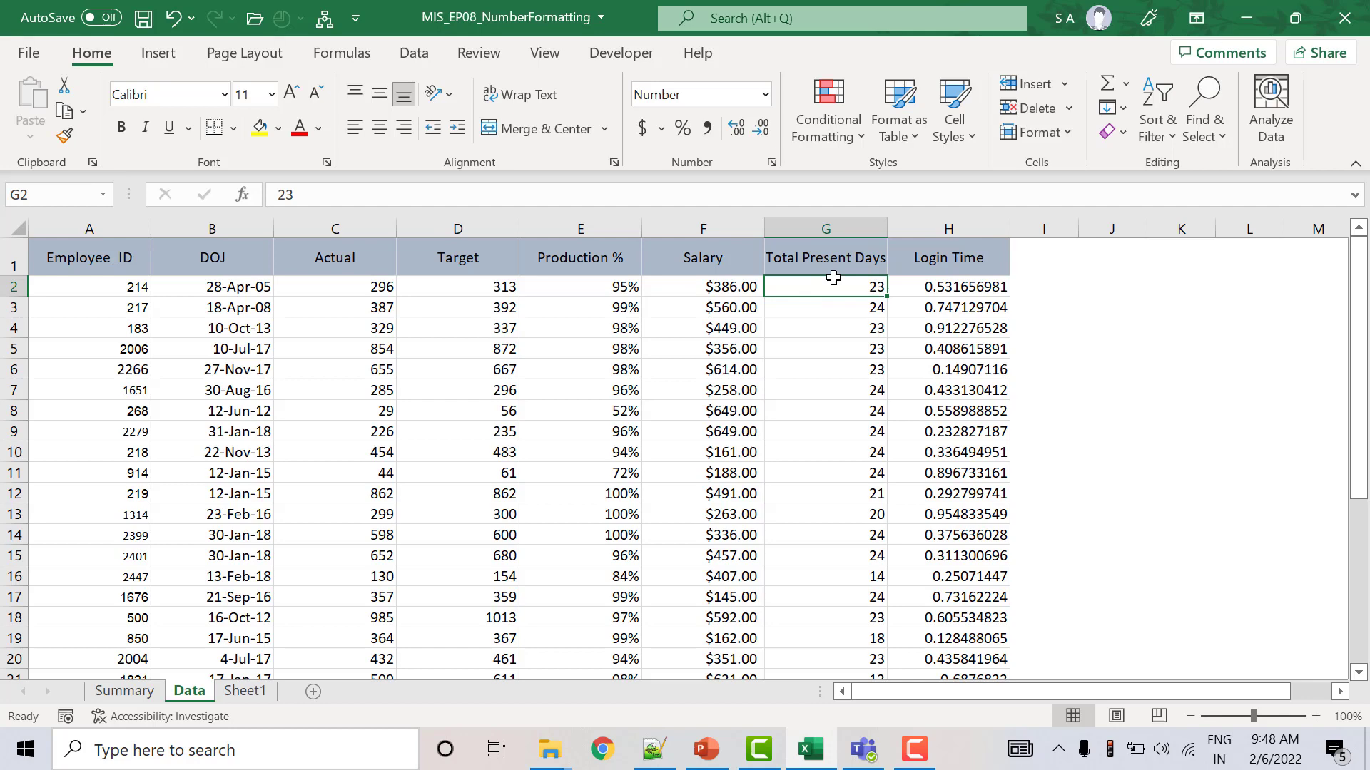
- Format Total Present Days in G2:G34 as numbers with one decimal, like 23.0
key("Down")
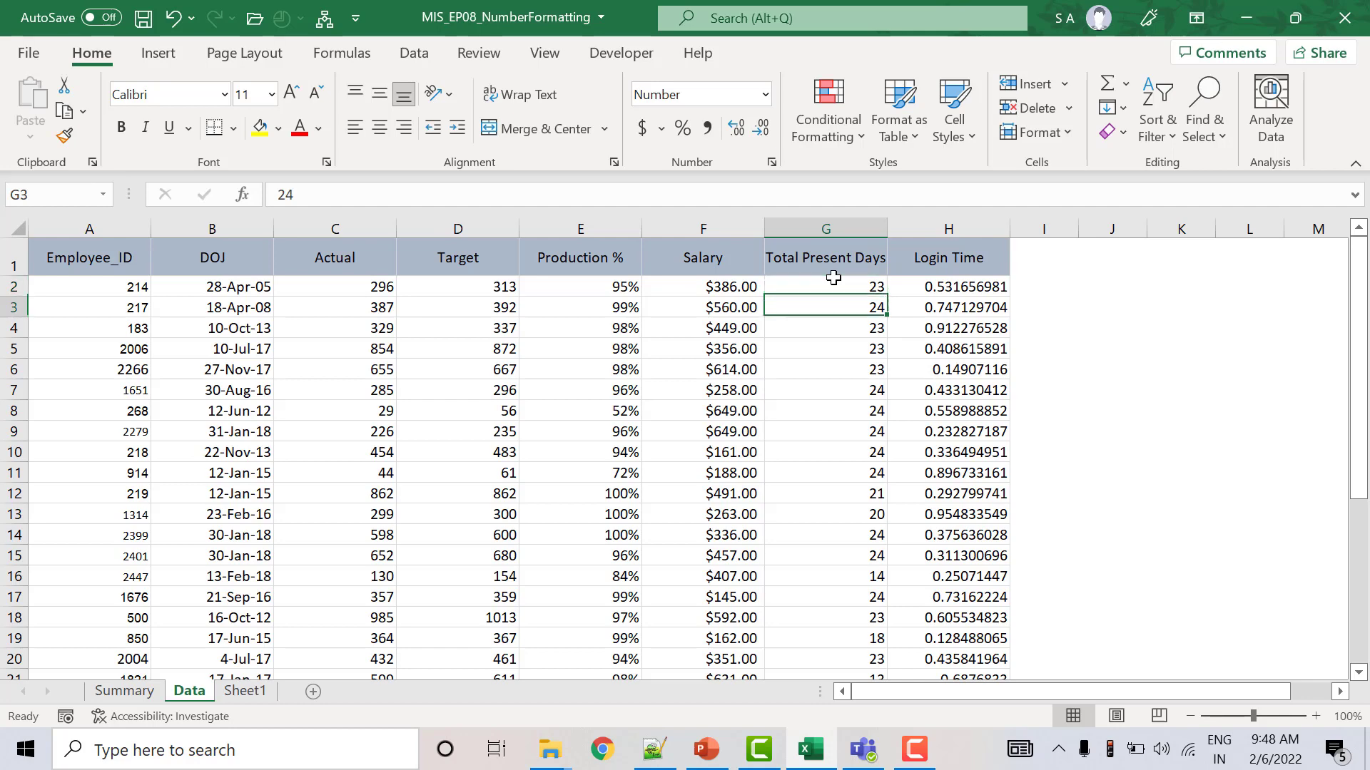
key("Down")
key("Down")
key("Down")
key("Down")
key("Down")
key("Up")
key("Up")
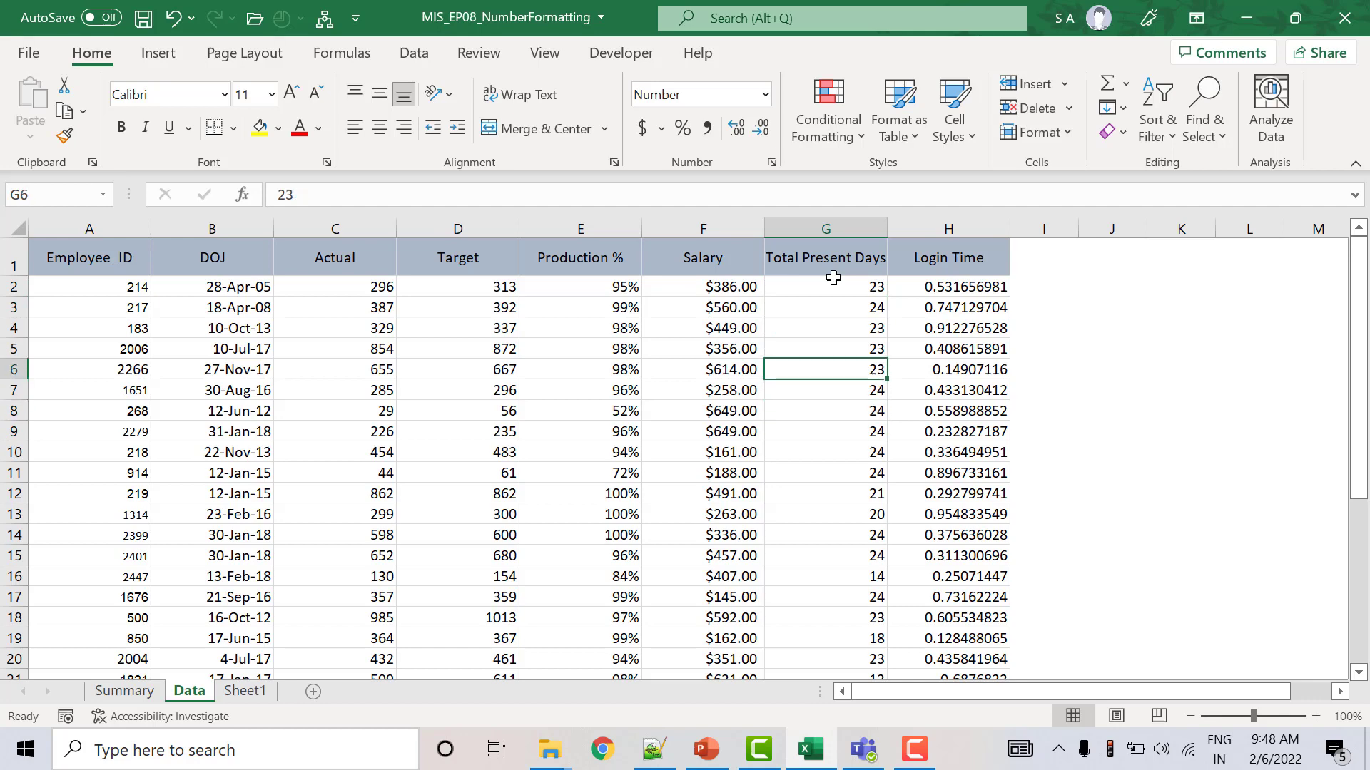
key("Up")
key("Up")
key("Up")
key("Up")
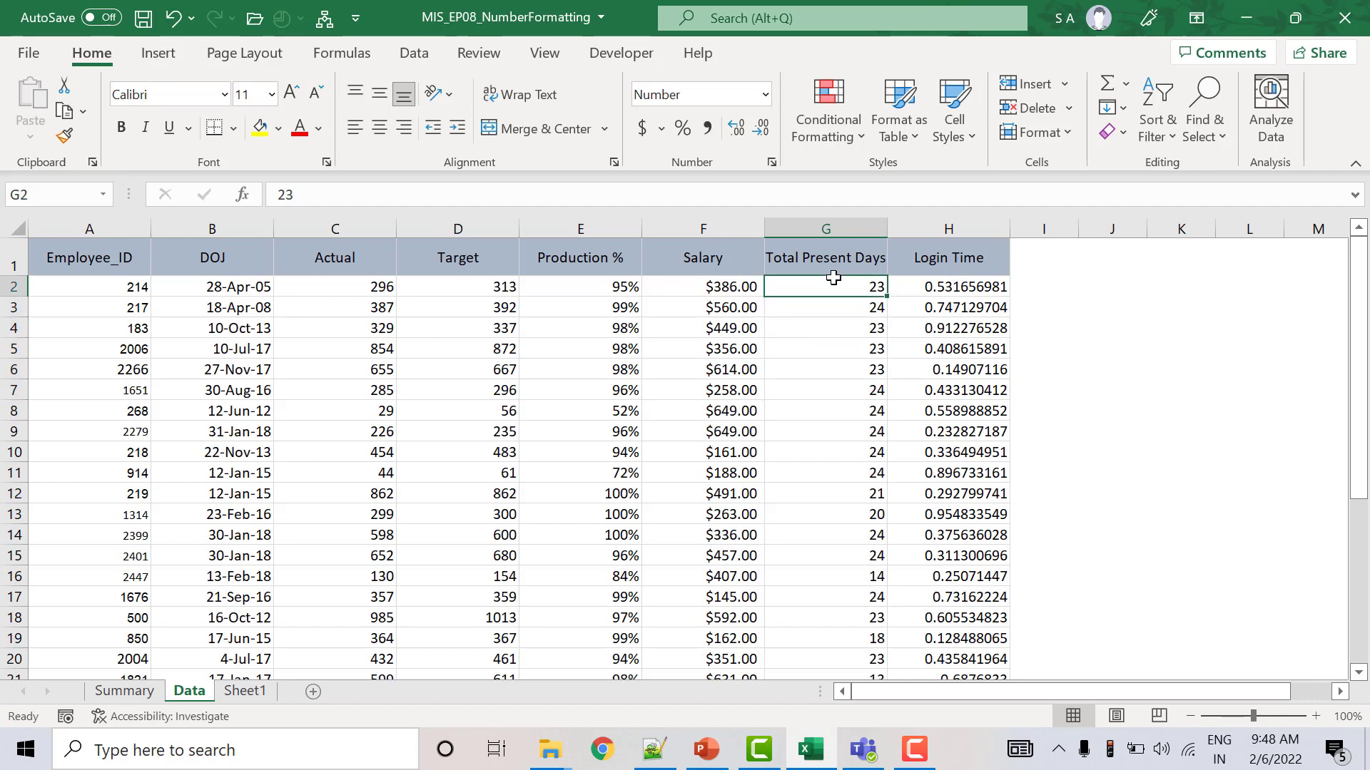
key("ctrl+shift+Down")
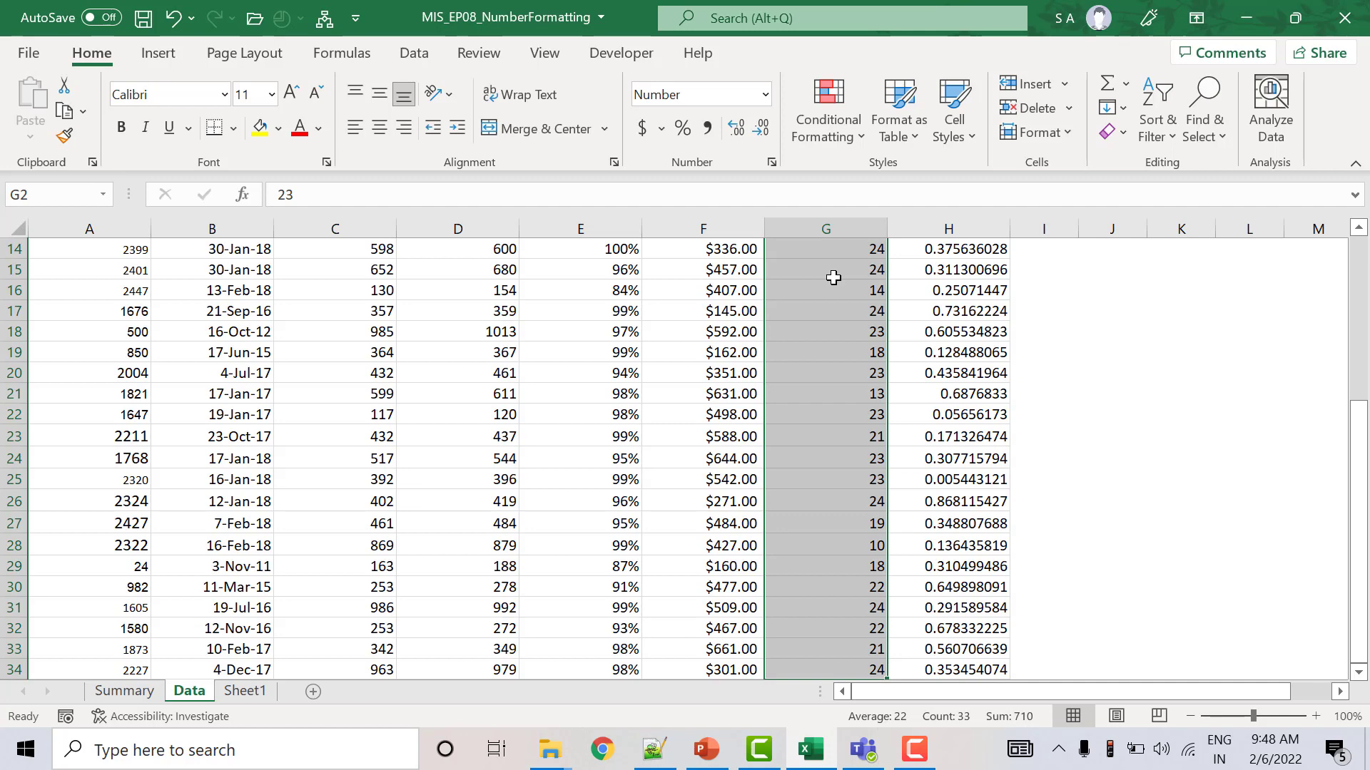
key("ctrl+shift+1")
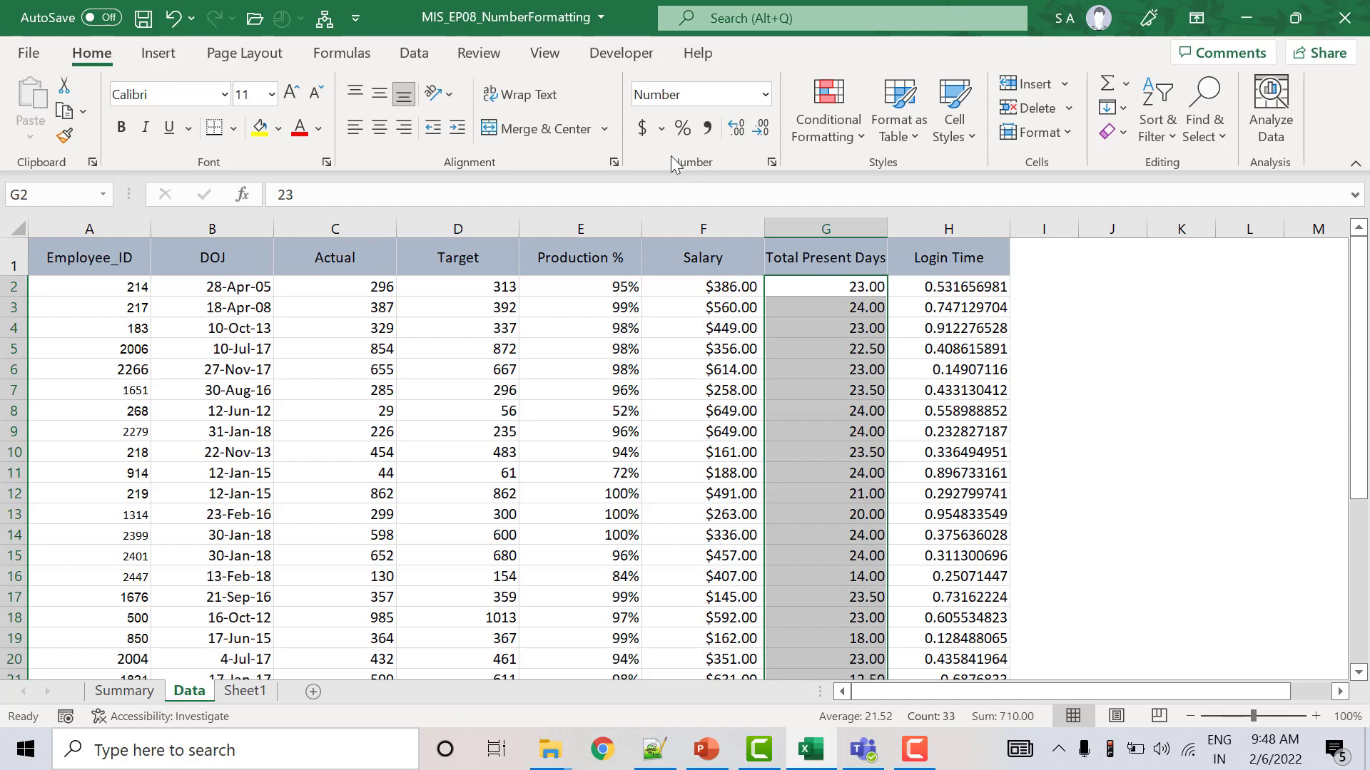
left_click(762, 132)
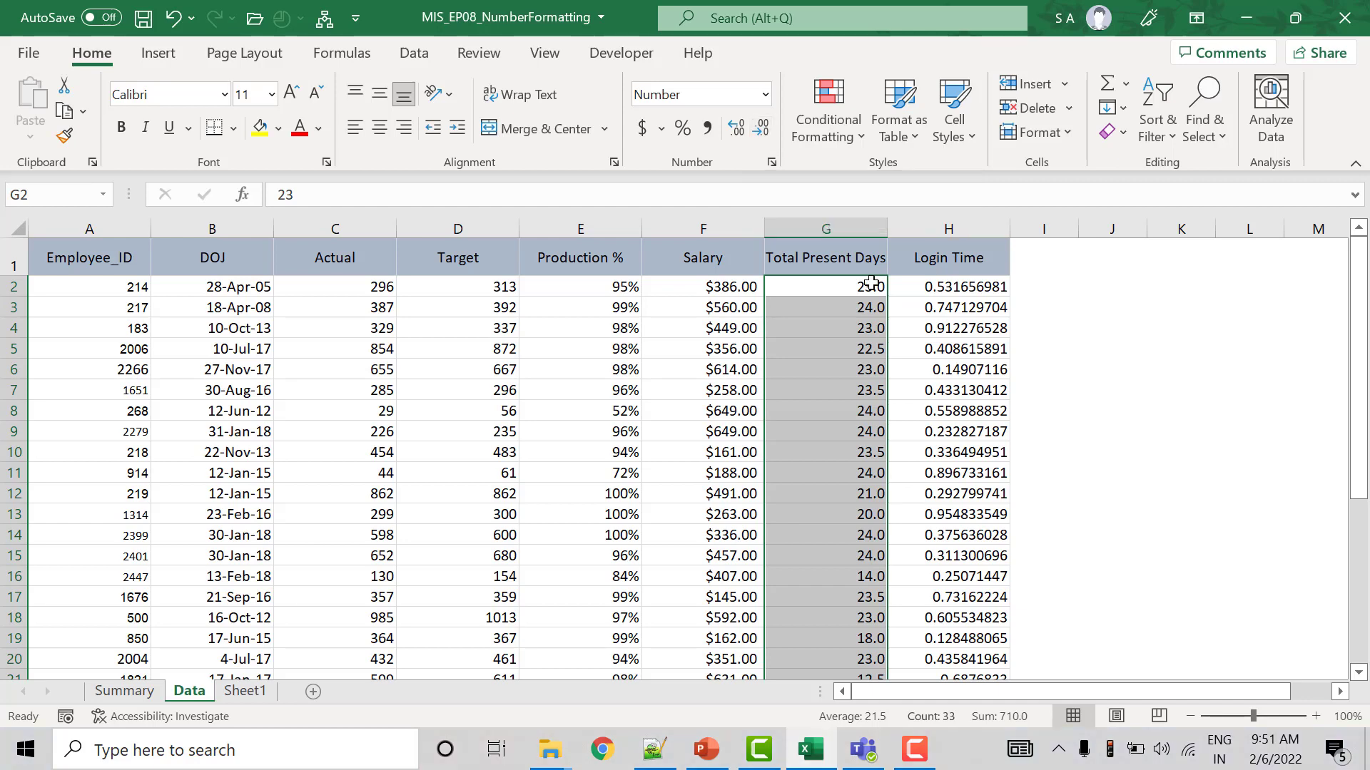
left_click(949, 290)
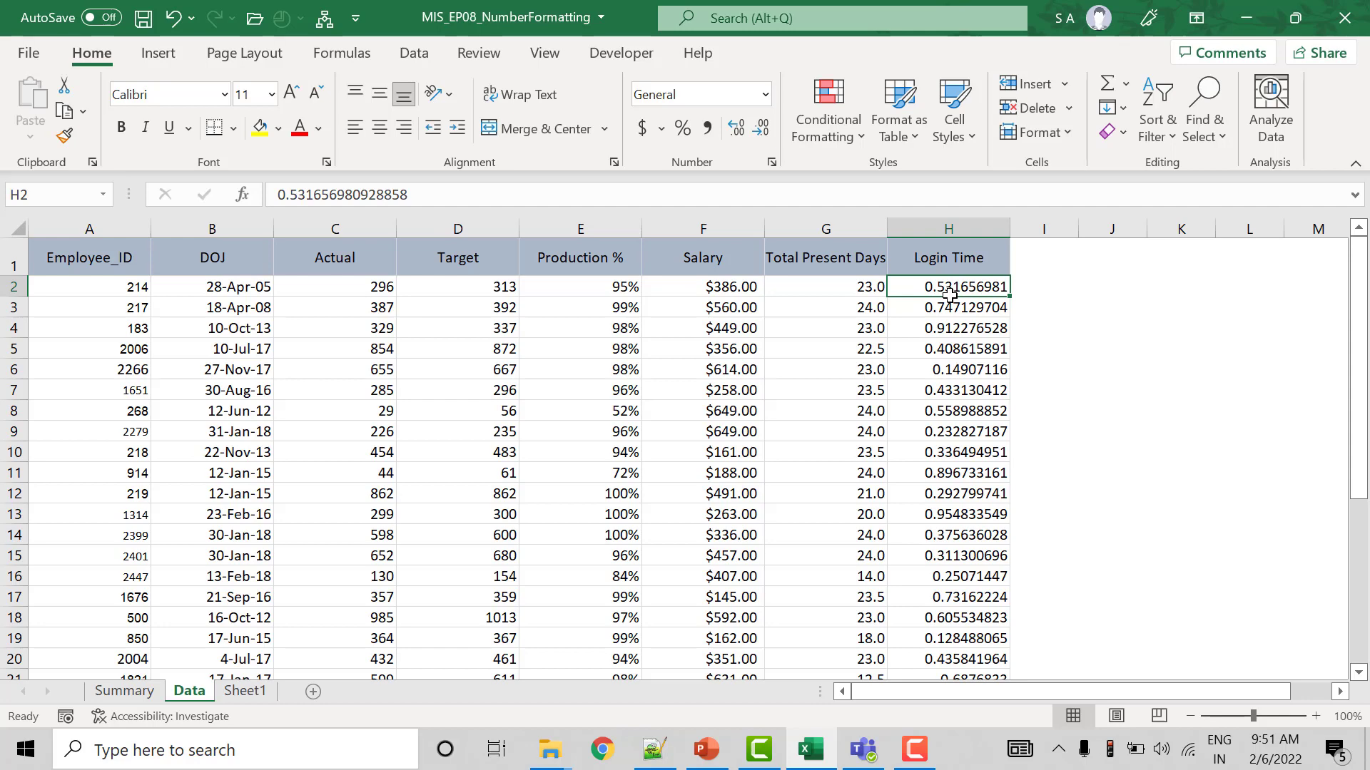
- Format Login Time values in H2:H34 as times like 12:45 PM, then go to Summary
key("ctrl+shift+Down")
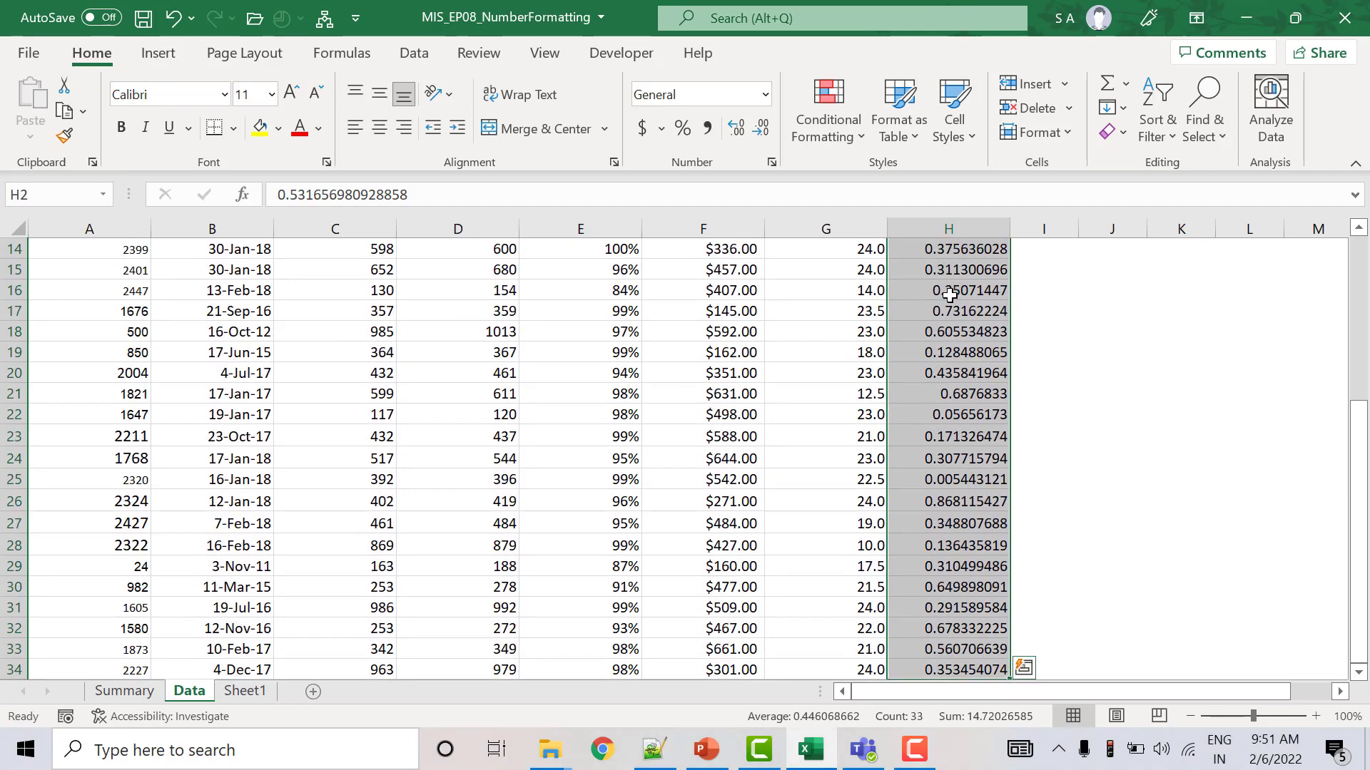
key("Escape")
key("ctrl+shift+2")
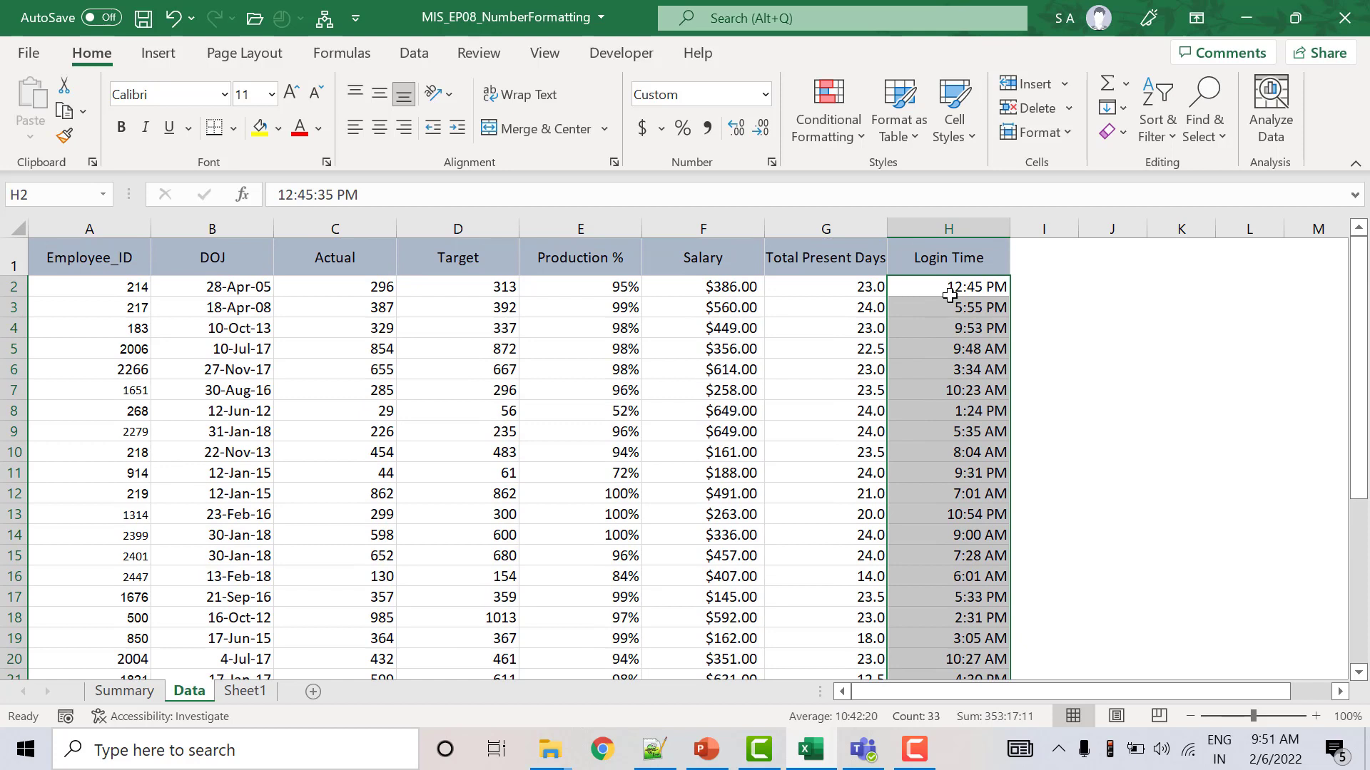
left_click(950, 296)
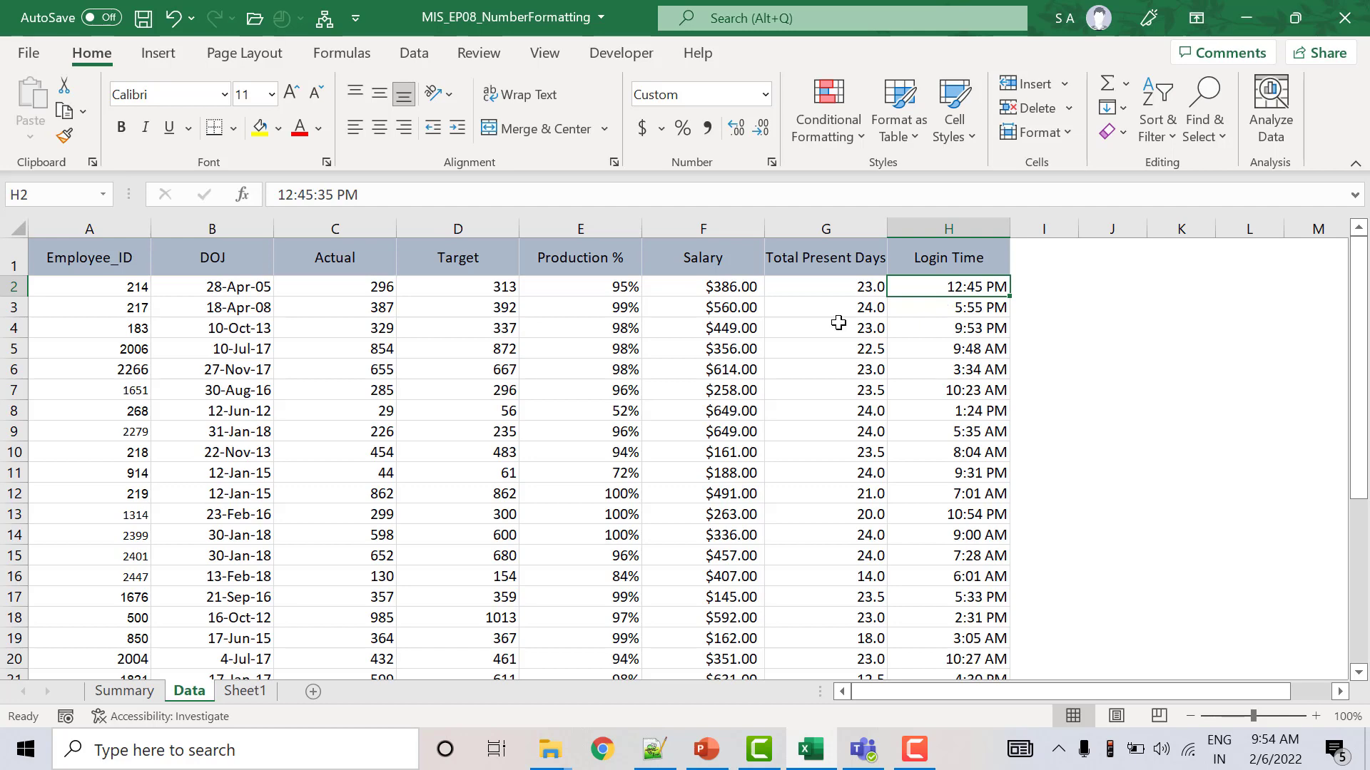
key("ctrl+Page_Up")
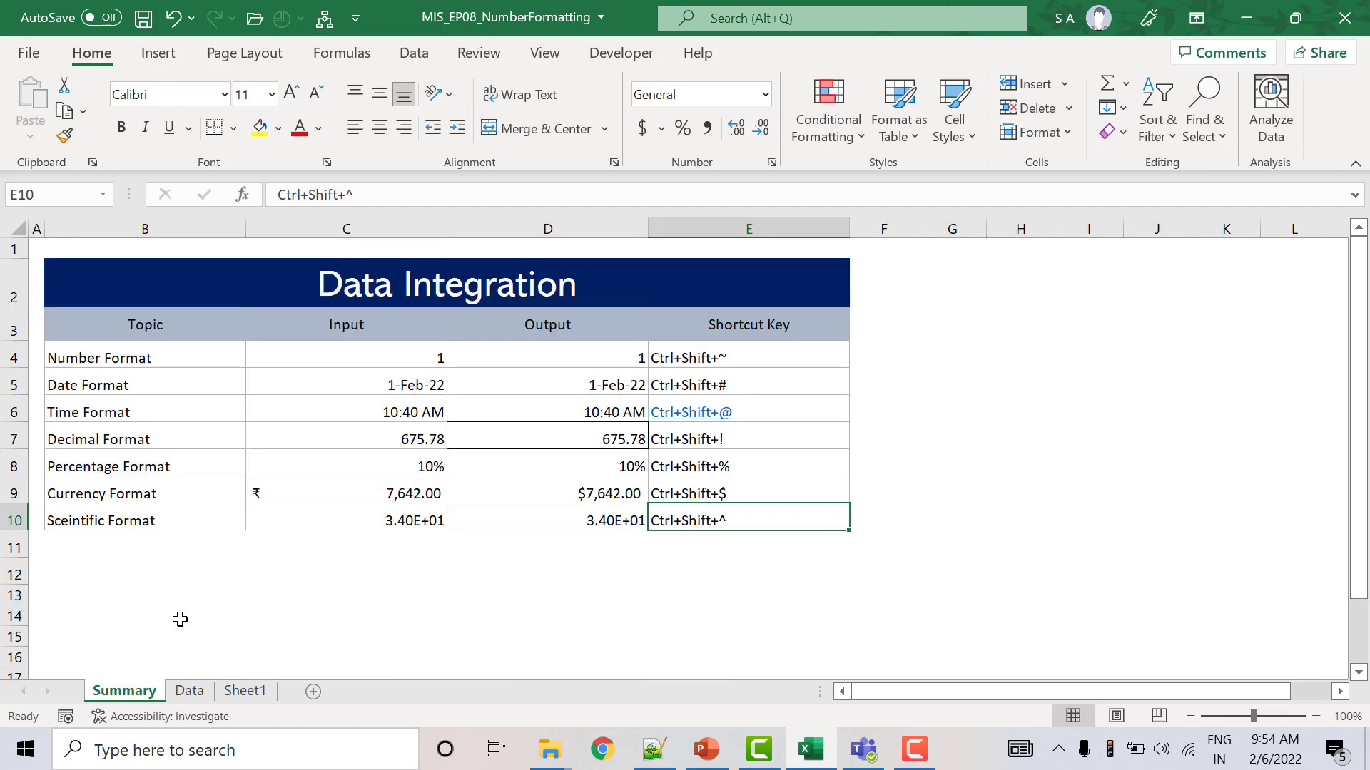